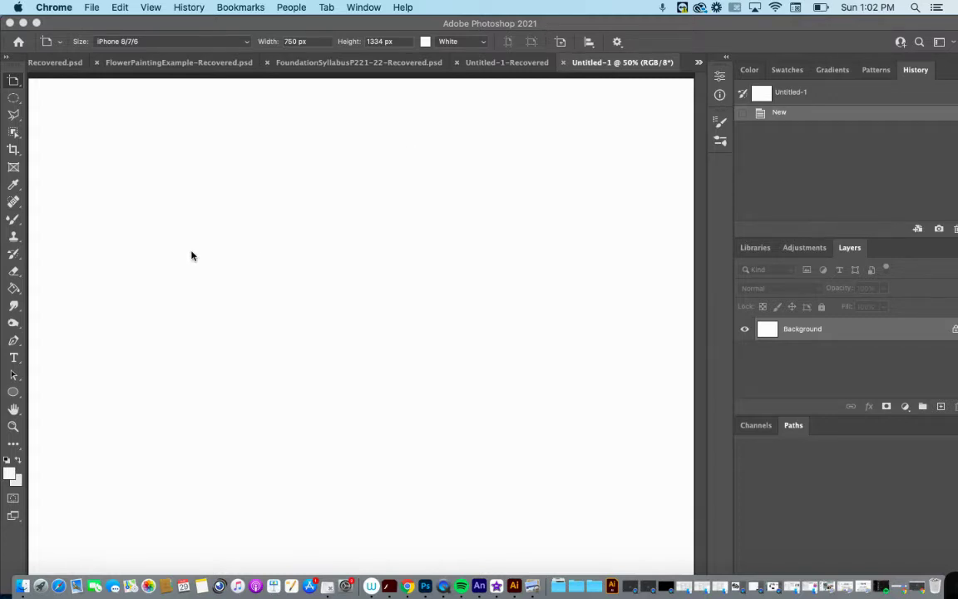
- Draw a 482 × 478 px circle on the left of the canvas and fill it black (000000)
click(12, 393)
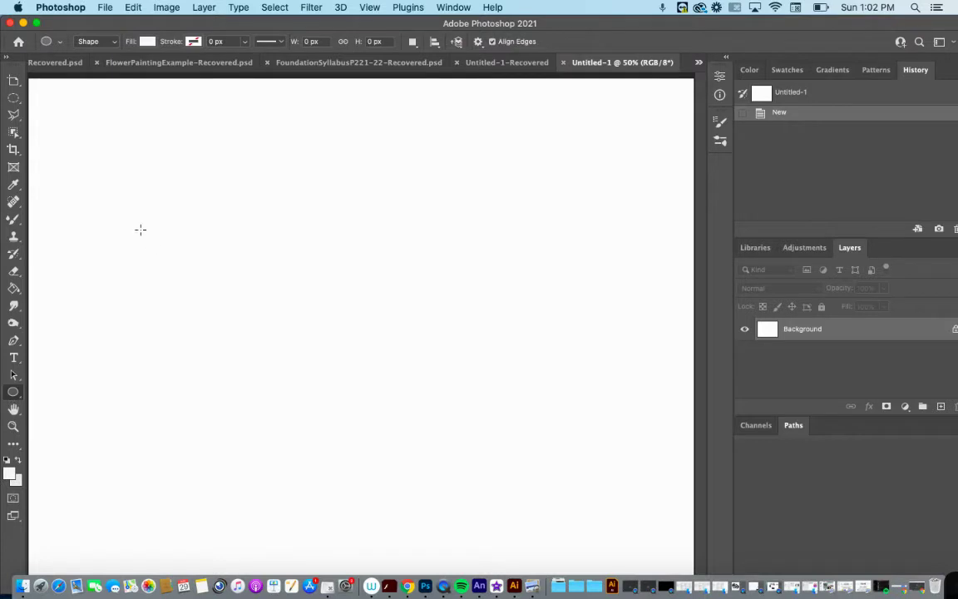
drag(141, 229, 300, 387)
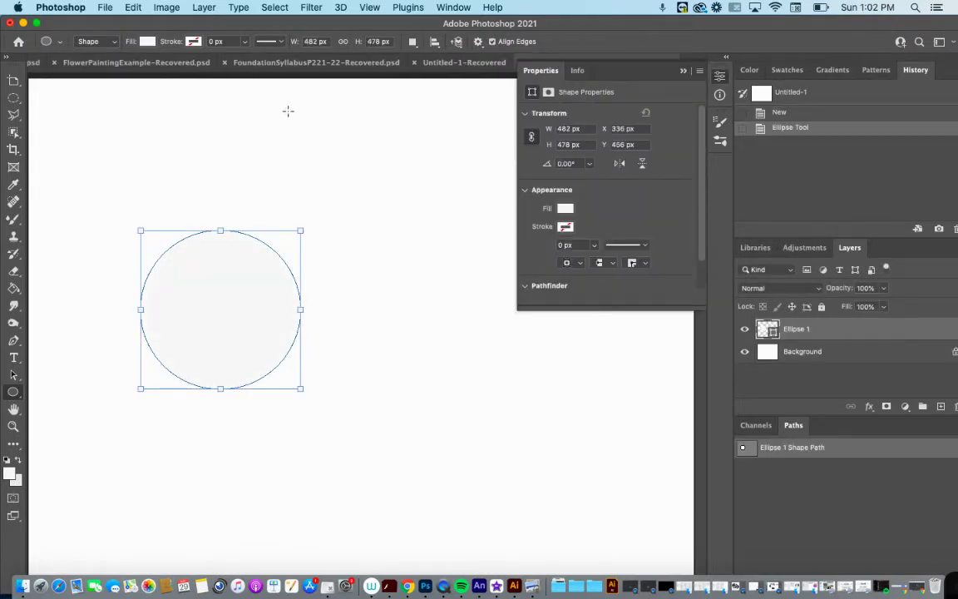
click(147, 42)
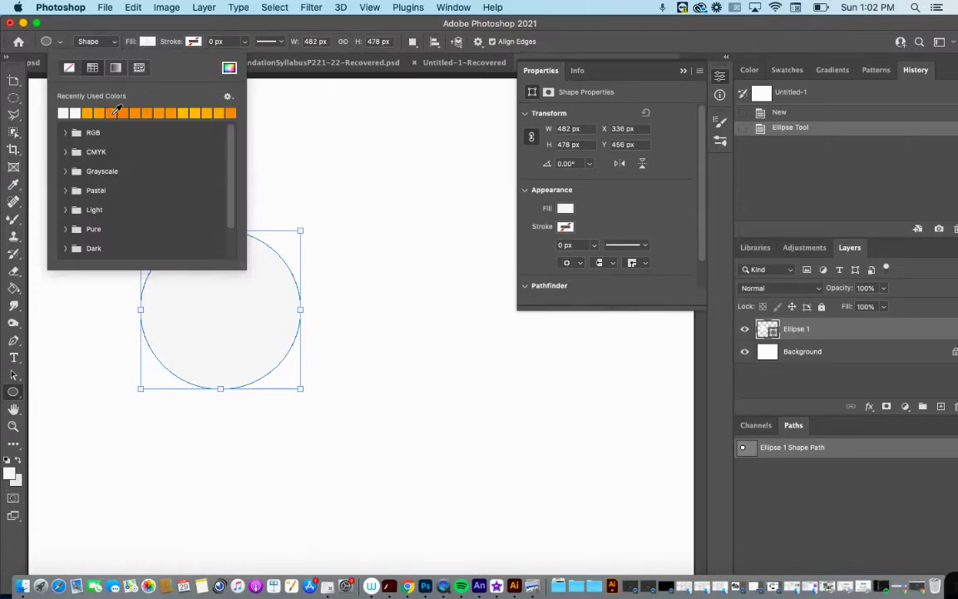
click(114, 113)
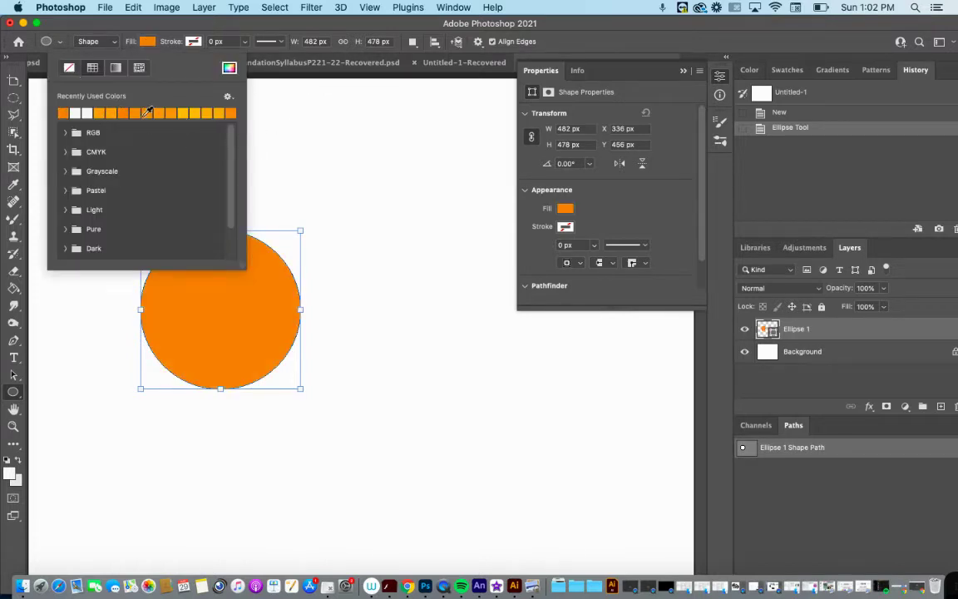
click(229, 68)
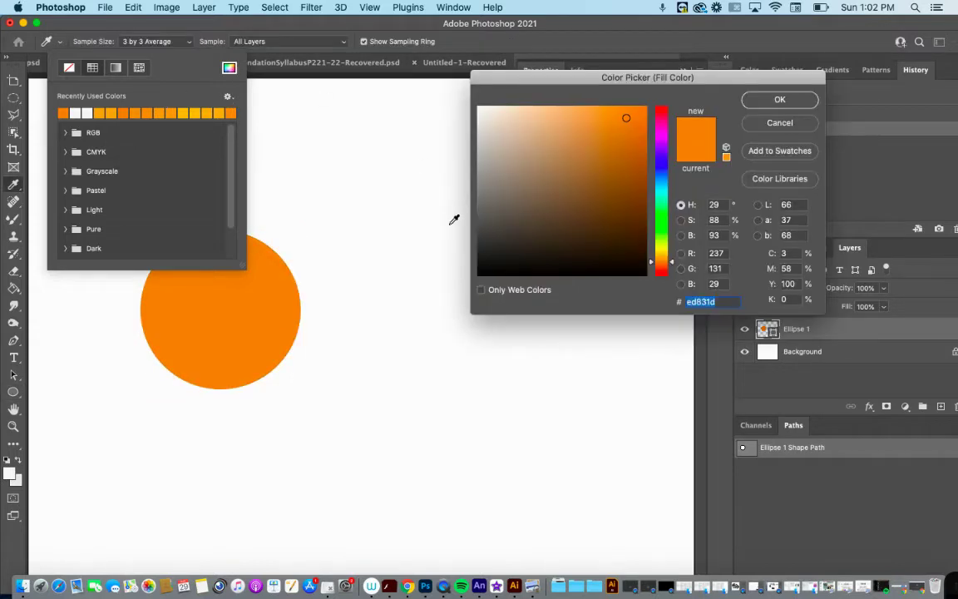
click(478, 274)
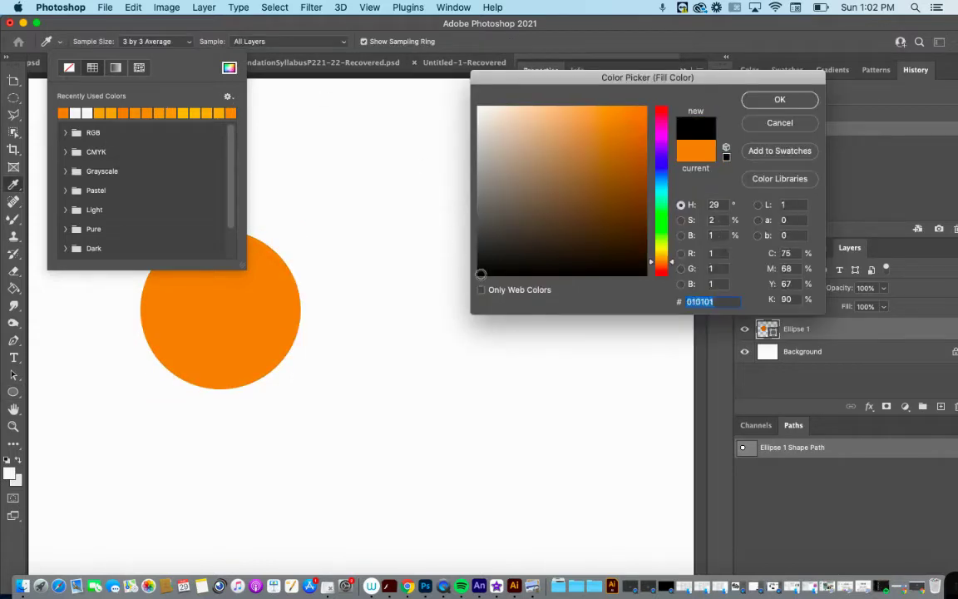
click(782, 100)
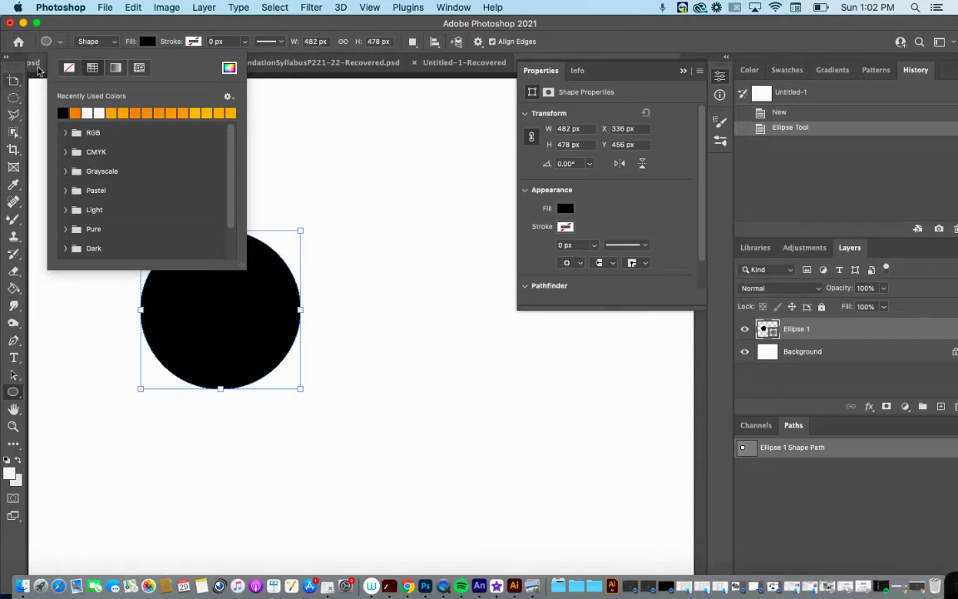
click(289, 111)
click(288, 112)
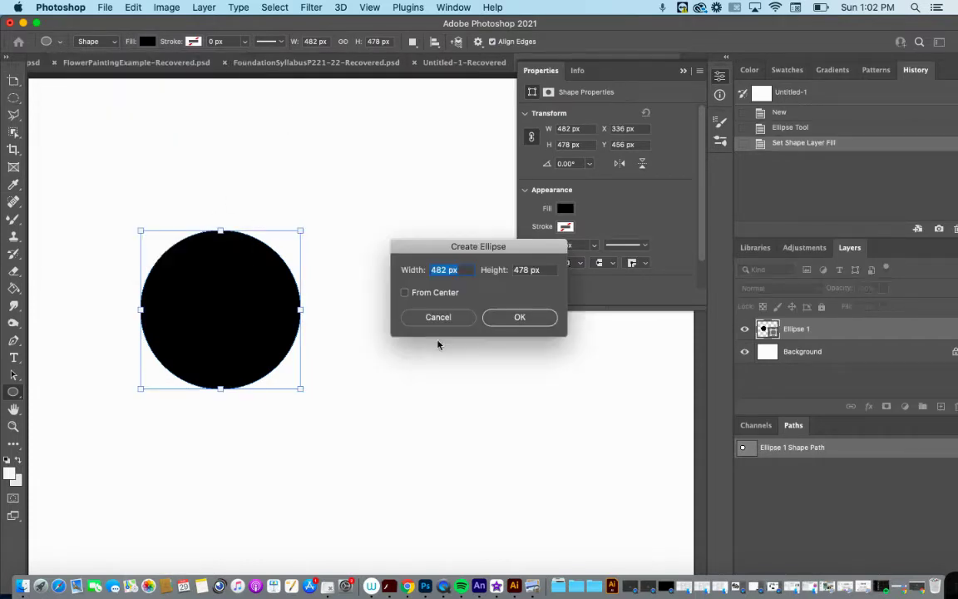
- Create a second identical 482 × 478 px ellipse and move it below-right of the first
click(533, 323)
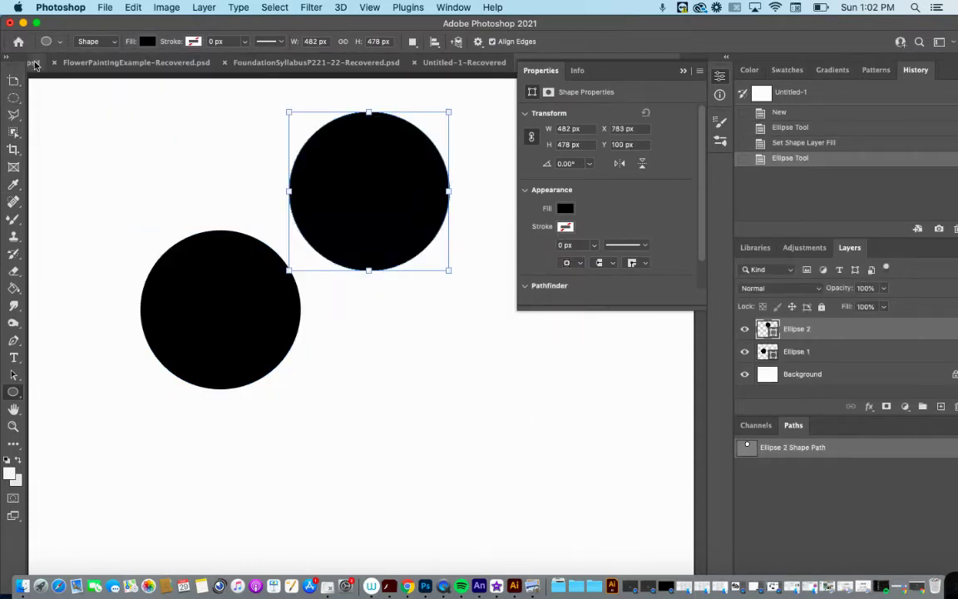
click(14, 82)
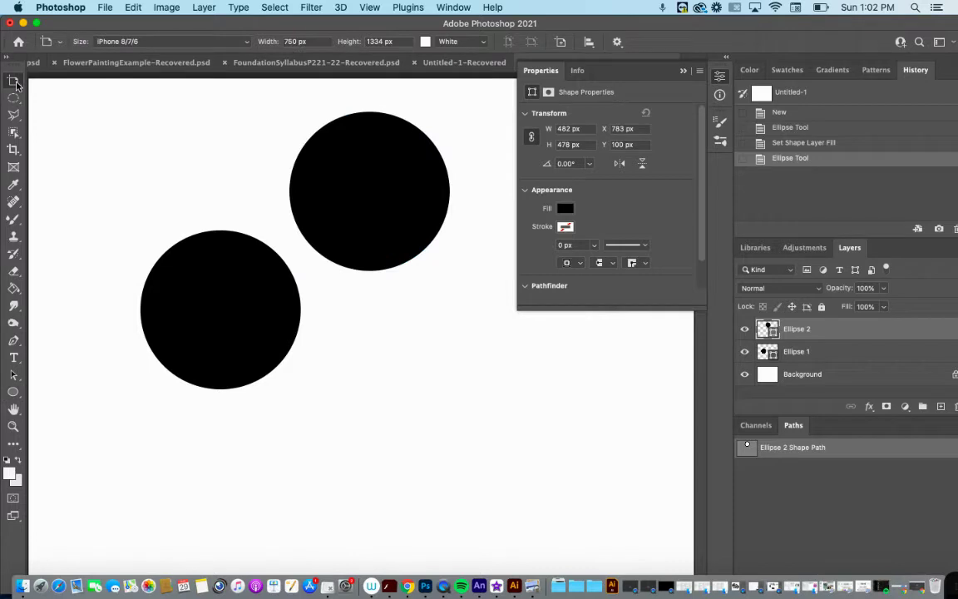
drag(15, 82, 46, 80)
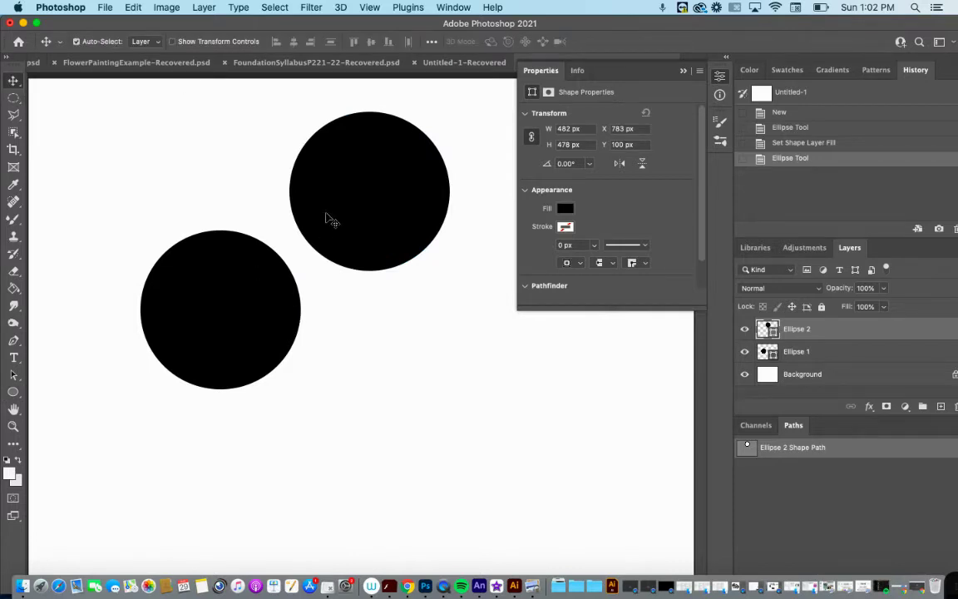
drag(331, 219, 359, 400)
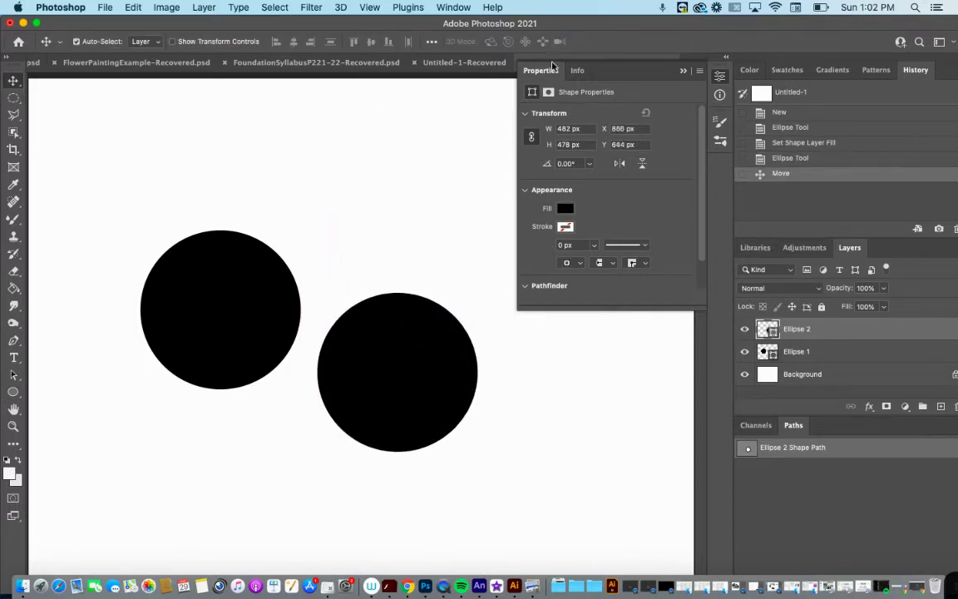
click(684, 73)
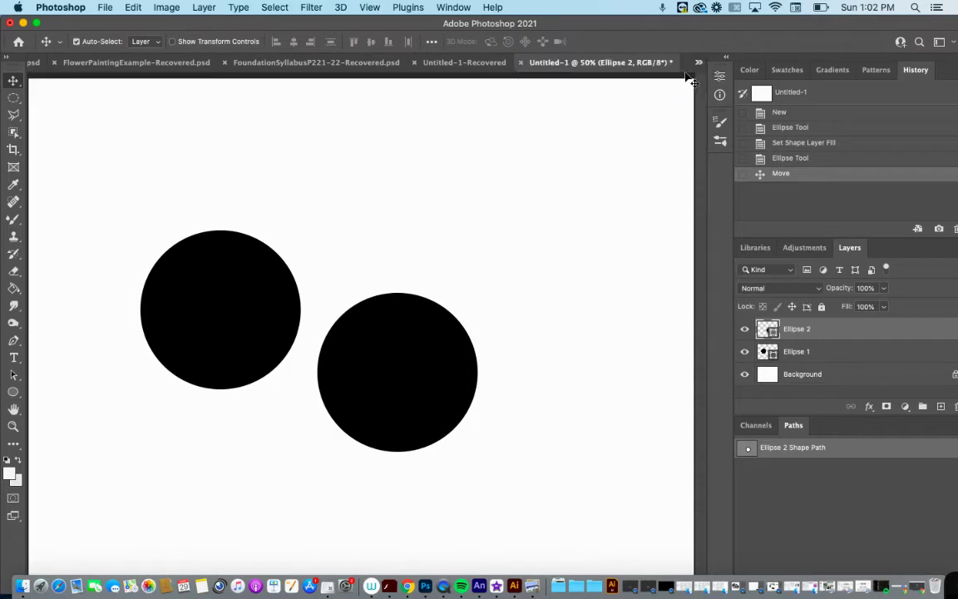
- Zoom to 700% on the circle's edge, then bring up File > New settings
click(13, 426)
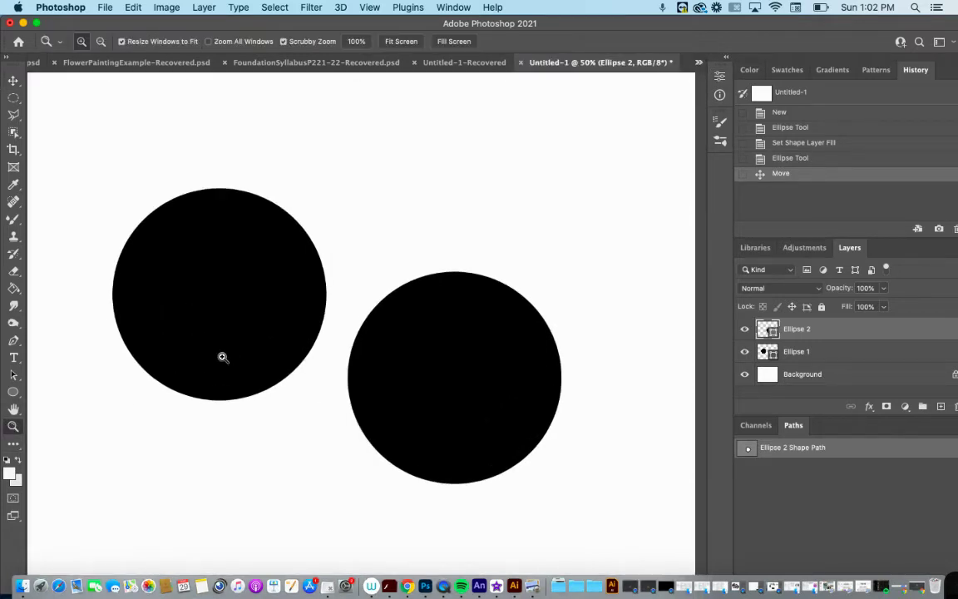
click(222, 357)
click(222, 357)
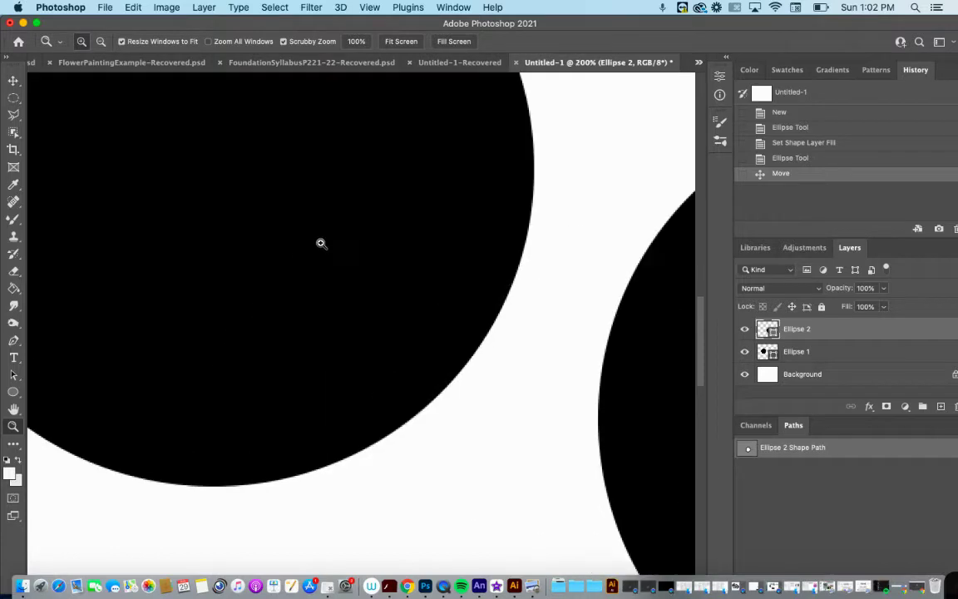
scroll(491, 335, up, 2)
click(489, 333)
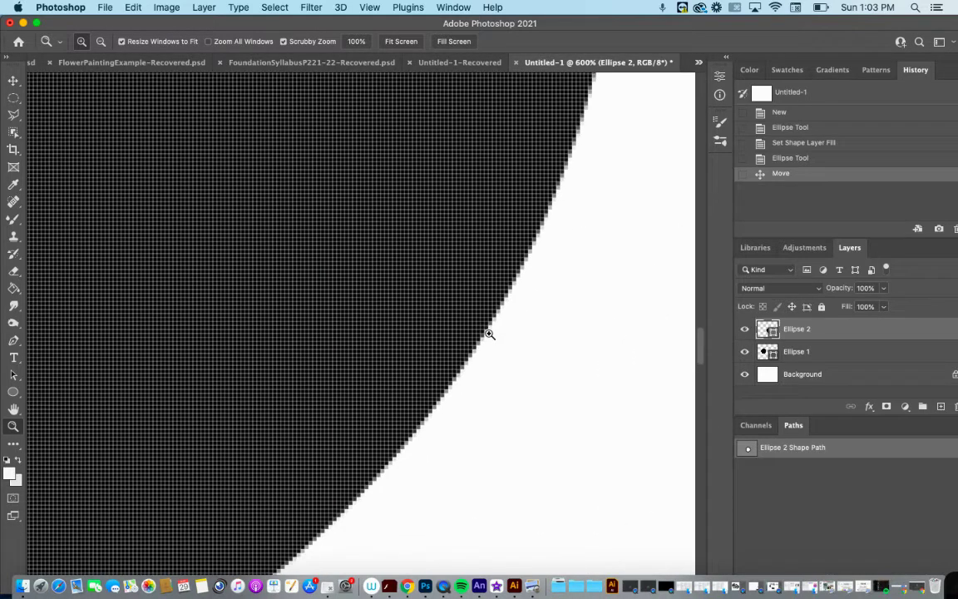
click(489, 334)
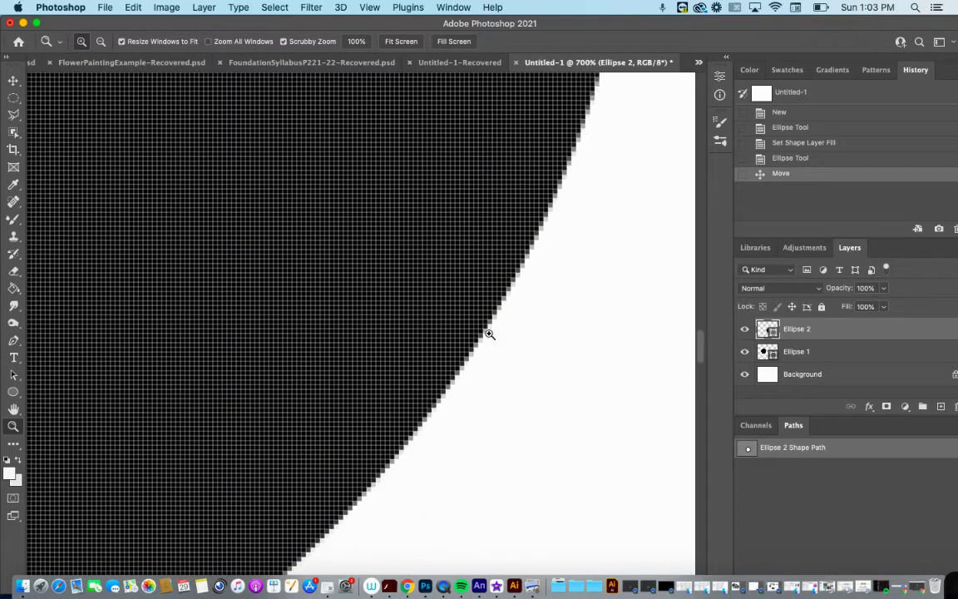
click(104, 7)
click(117, 25)
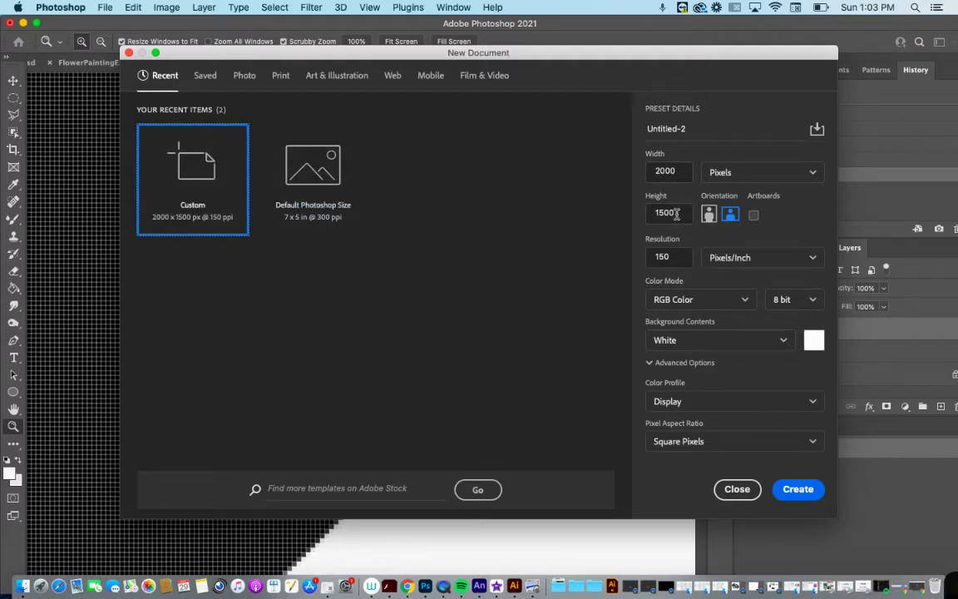
- Close New Document, zoom far into the circle's stepped edge pixels, then fit the canvas
click(736, 489)
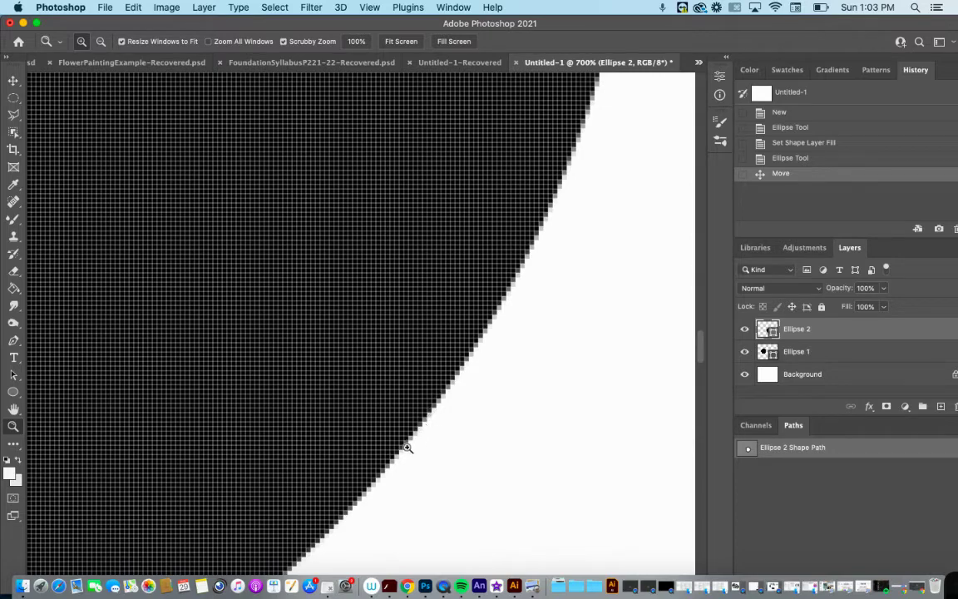
drag(420, 436, 436, 427)
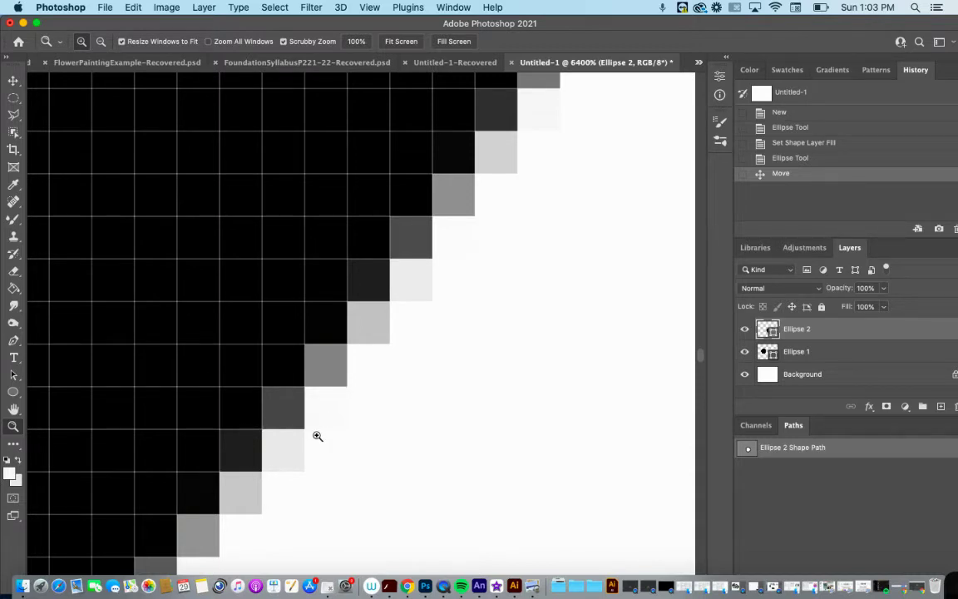
key(super+0)
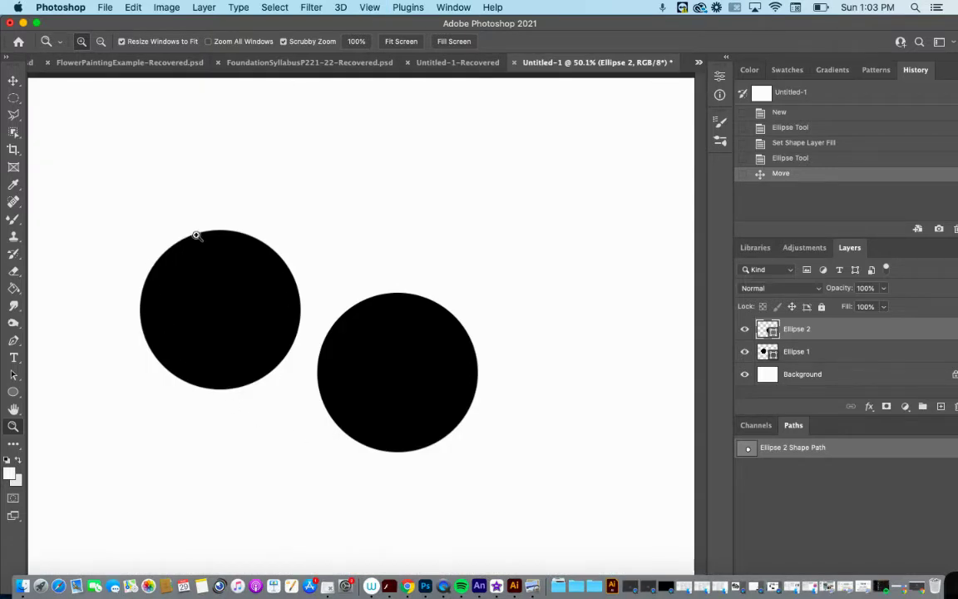
- Zoom the view to 66.7% so both circles appear slightly larger
click(323, 390)
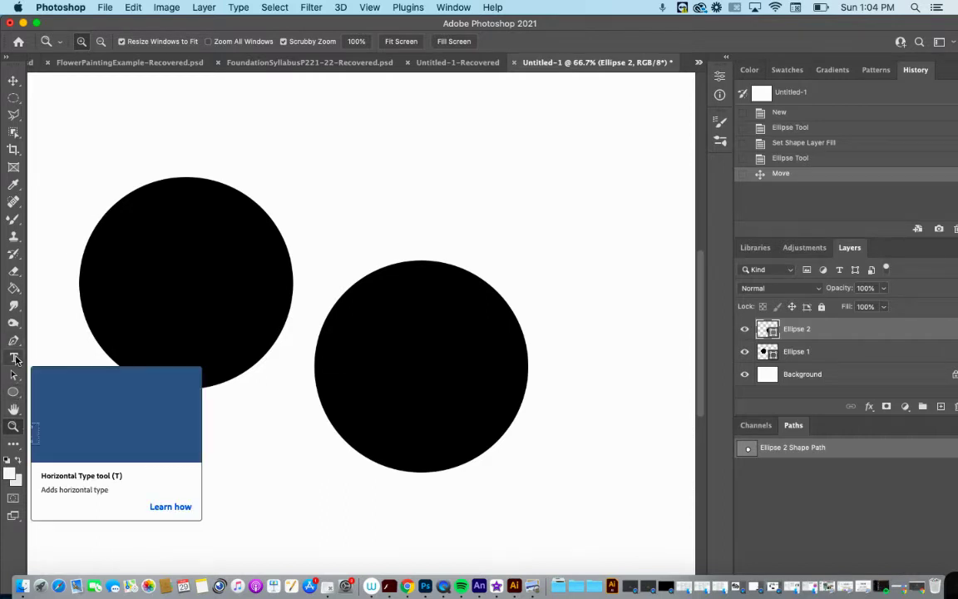
- Choose the Brush tool, add a new Layer 1 and paint a first stroke
click(14, 221)
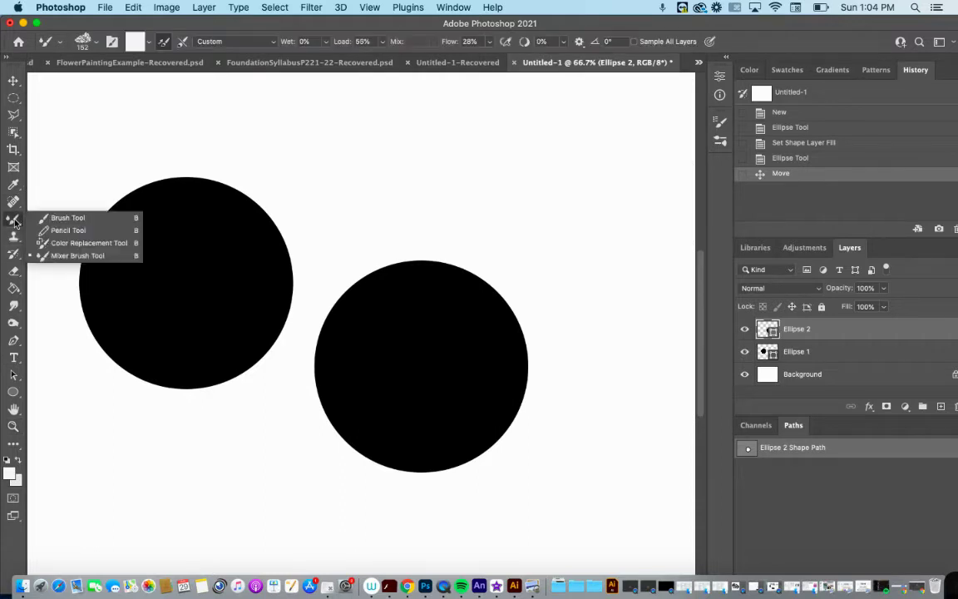
click(56, 217)
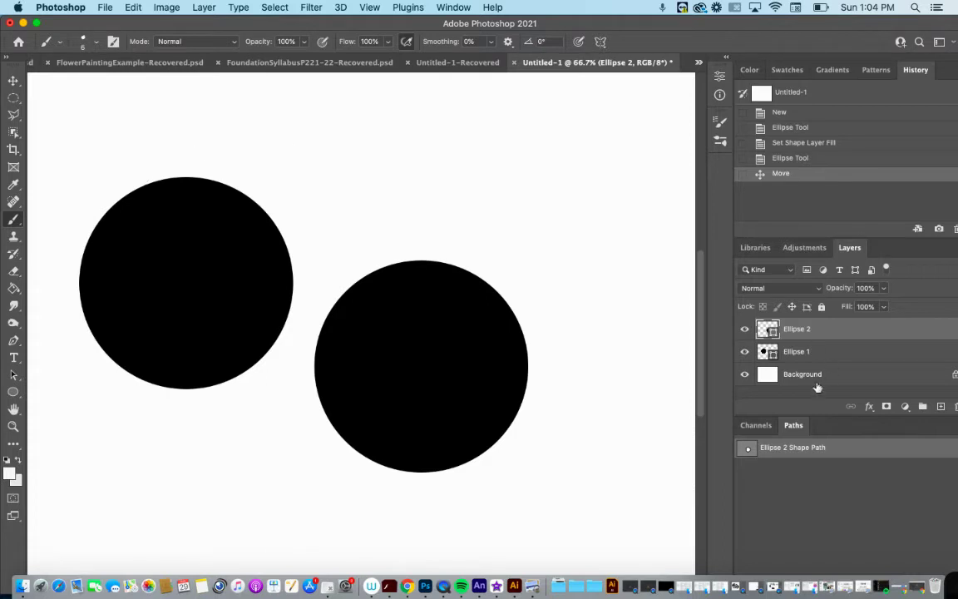
key(super+alt+shift+n)
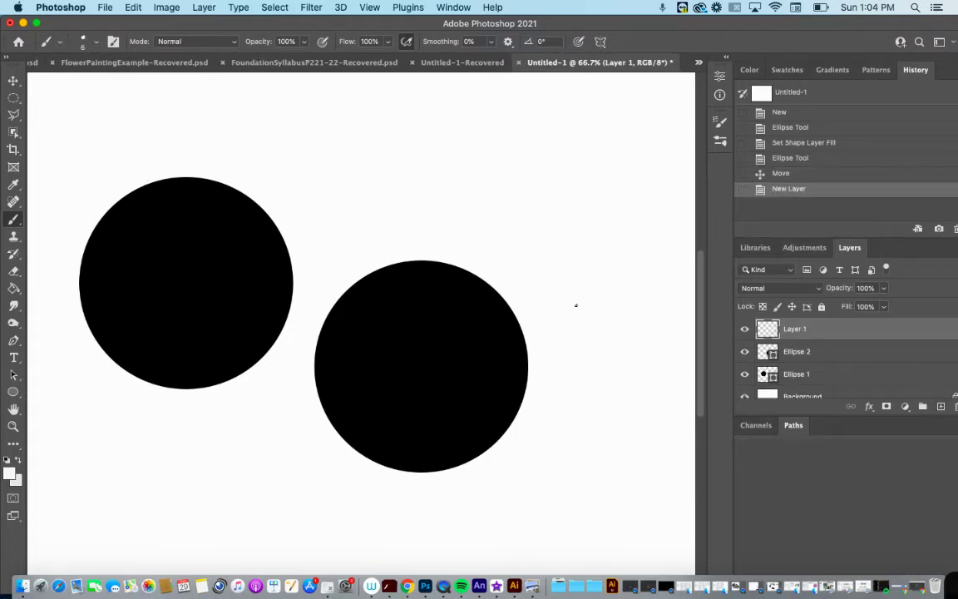
drag(456, 175, 487, 154)
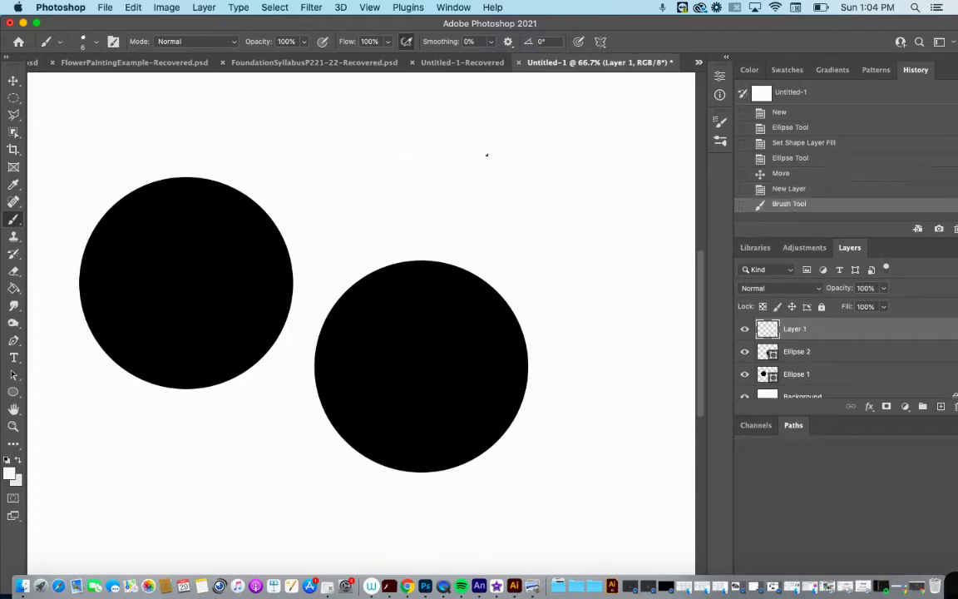
- Set the foreground colour to black and paint a looping line above the right circle
click(11, 473)
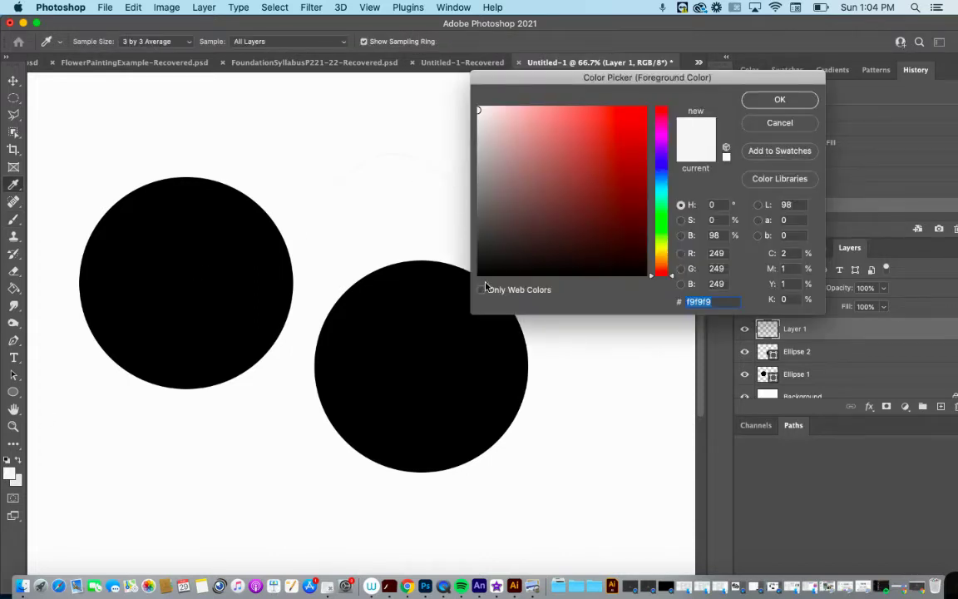
click(481, 275)
click(779, 99)
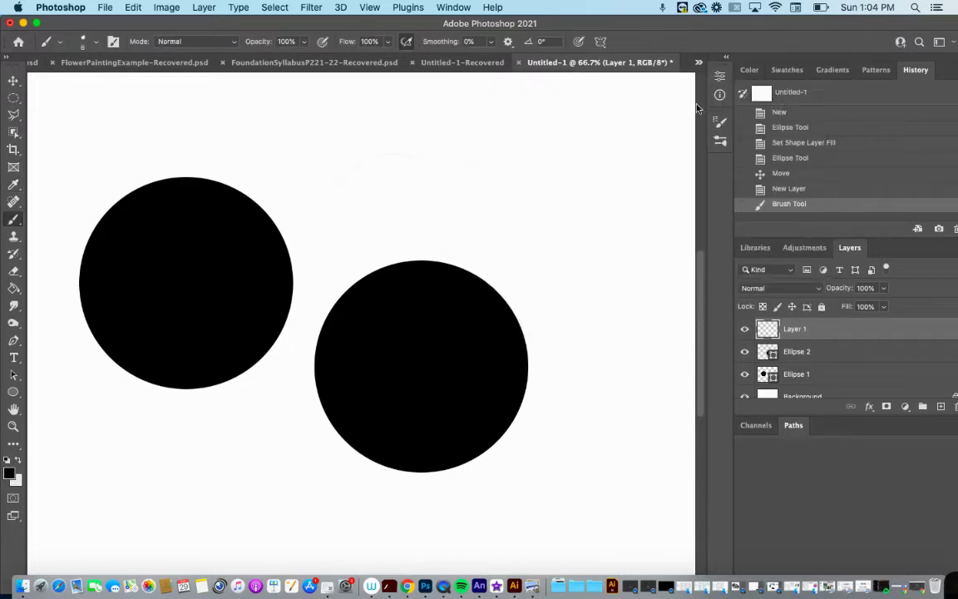
mouse_move(384, 204)
mouse_down()
mouse_move(567, 224)
mouse_move(552, 202)
mouse_move(555, 281)
mouse_move(439, 245)
mouse_move(394, 245)
mouse_up()
- Zoom in closely on the painted line to inspect its edges
click(14, 426)
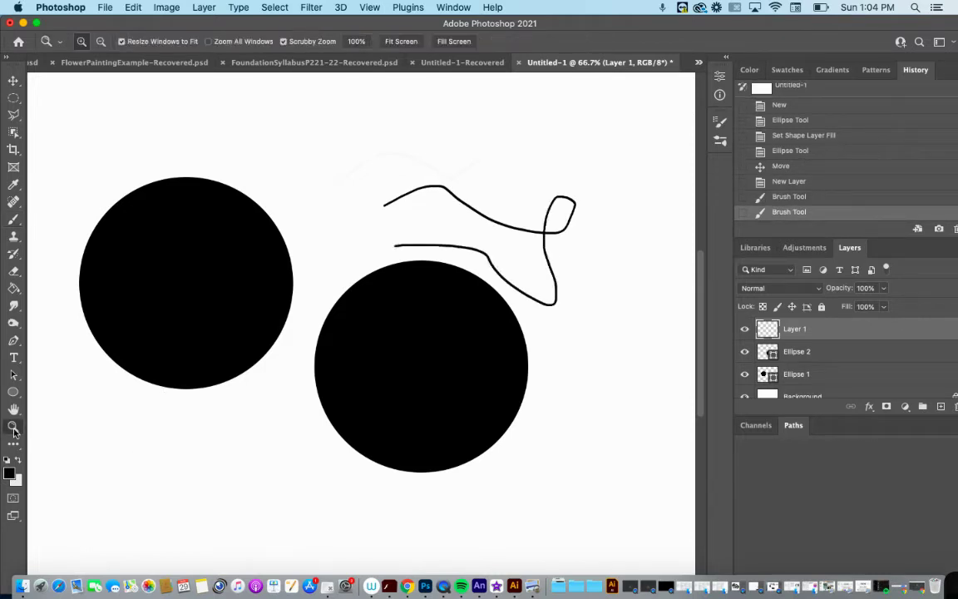
click(572, 258)
click(523, 252)
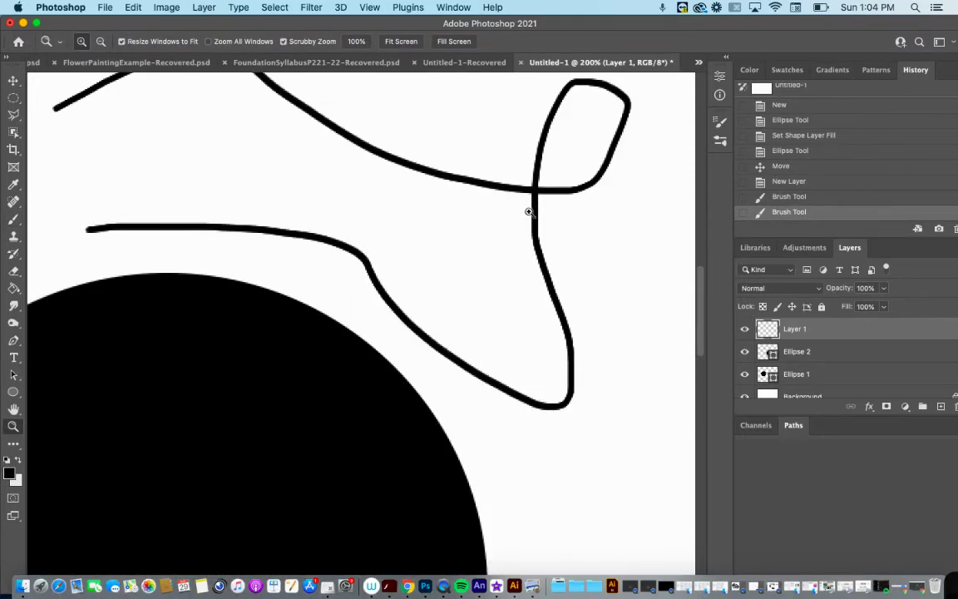
click(531, 208)
click(530, 207)
click(490, 179)
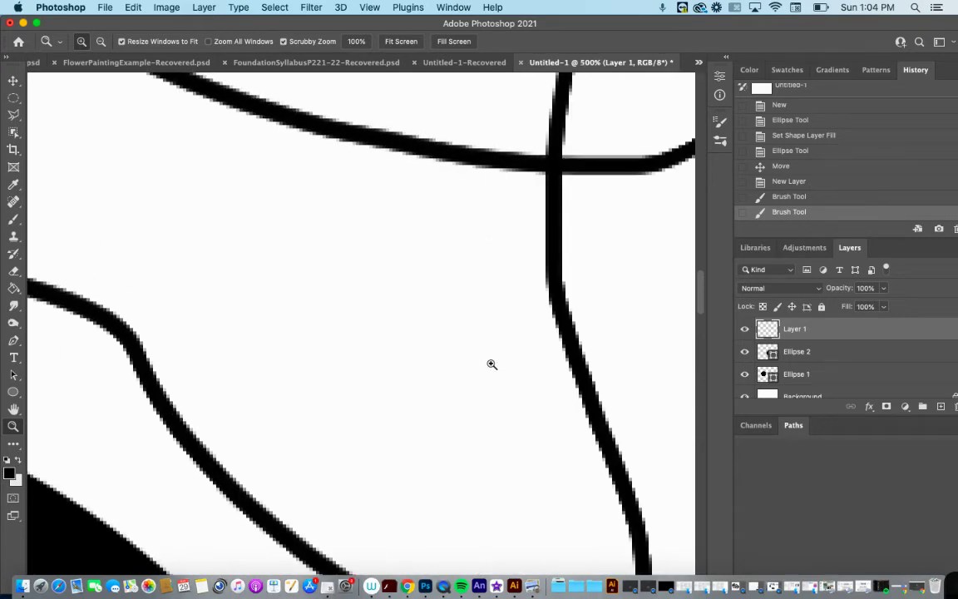
scroll(490, 363, down, 2)
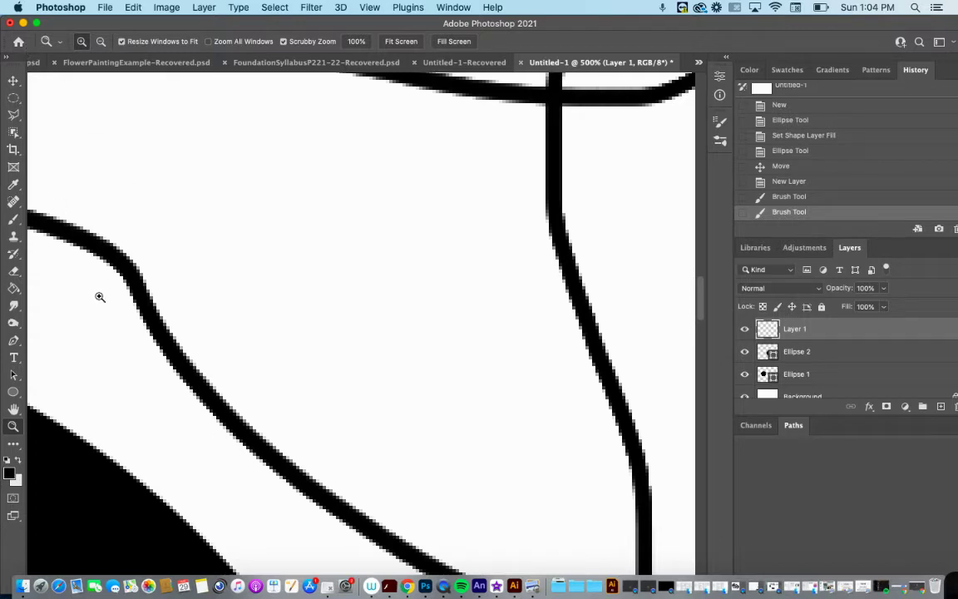
- Paint a second freehand line, zoom in on its pixelated edges, then switch to Illustrator
click(13, 219)
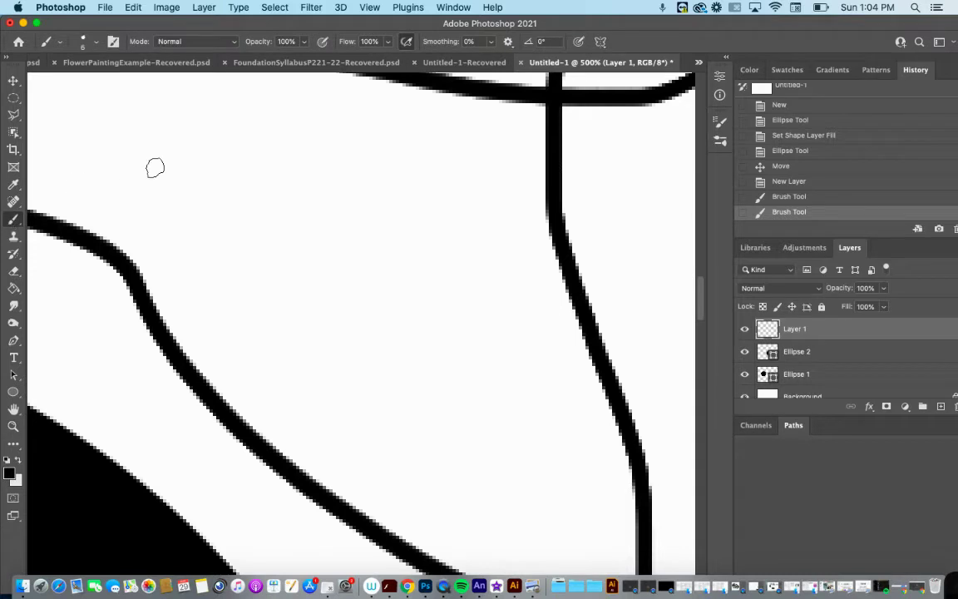
mouse_move(150, 168)
mouse_down()
mouse_move(229, 197)
mouse_move(305, 277)
mouse_move(351, 226)
mouse_move(287, 124)
mouse_move(386, 193)
mouse_move(390, 295)
mouse_move(336, 406)
mouse_move(270, 379)
mouse_move(166, 283)
mouse_up()
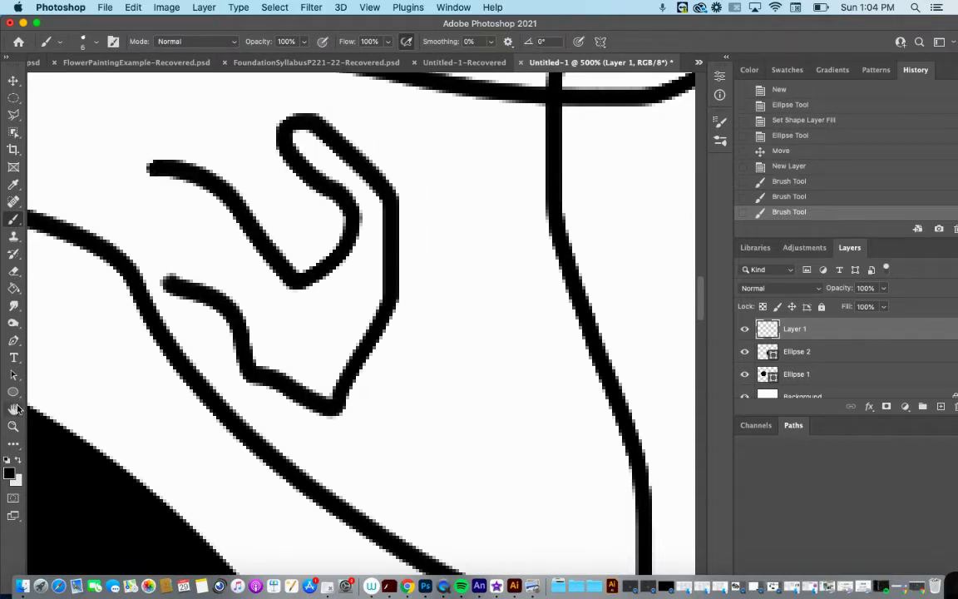
key(z)
click(227, 320)
click(227, 320)
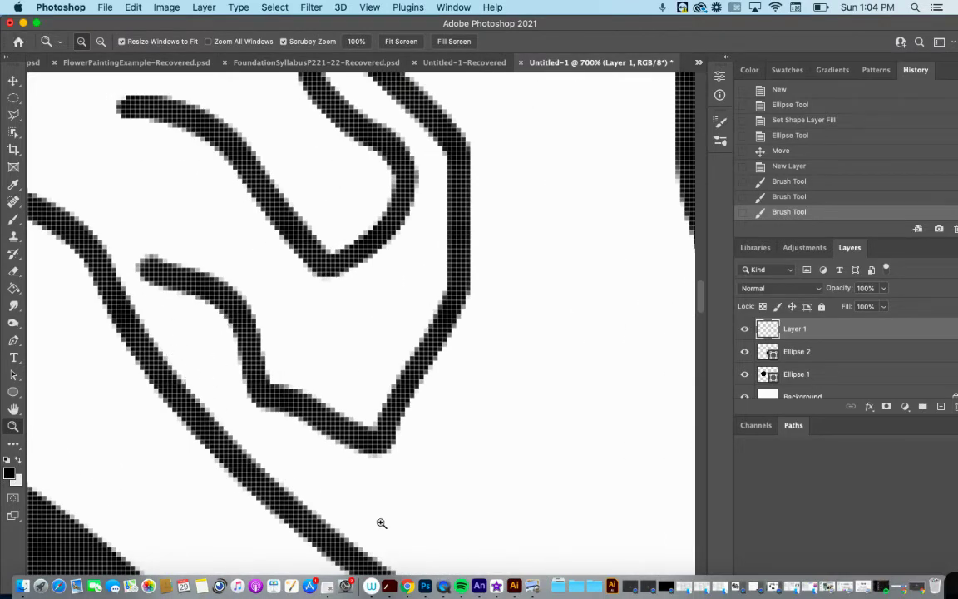
click(514, 586)
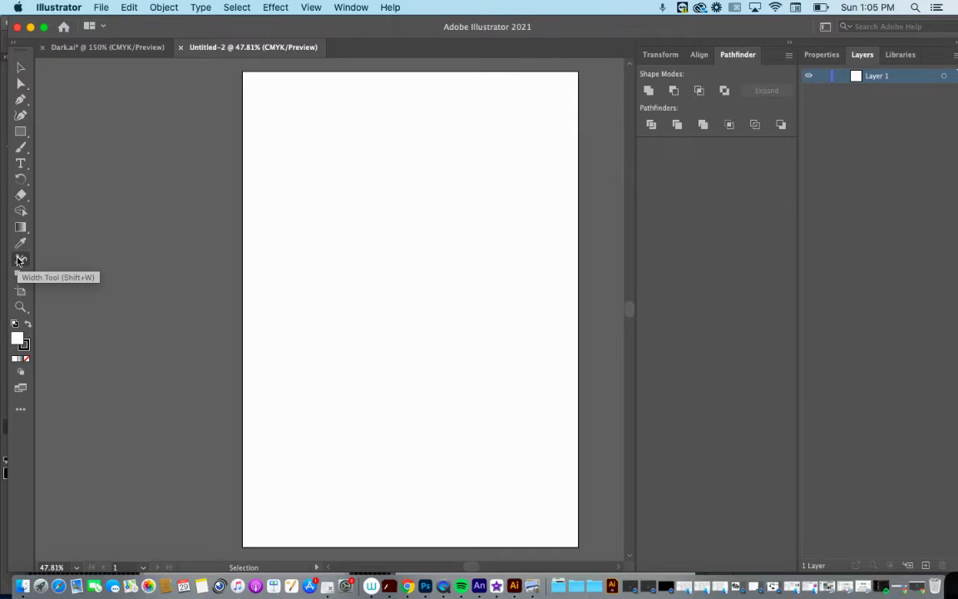
- Draw a square in the artboard's upper left and give it a black fill
click(20, 131)
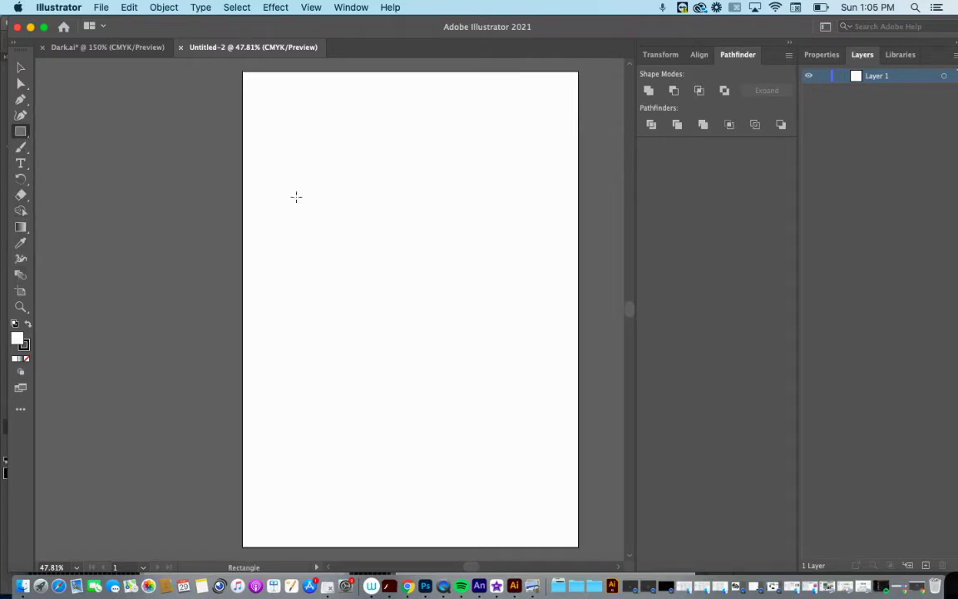
drag(279, 166, 384, 270)
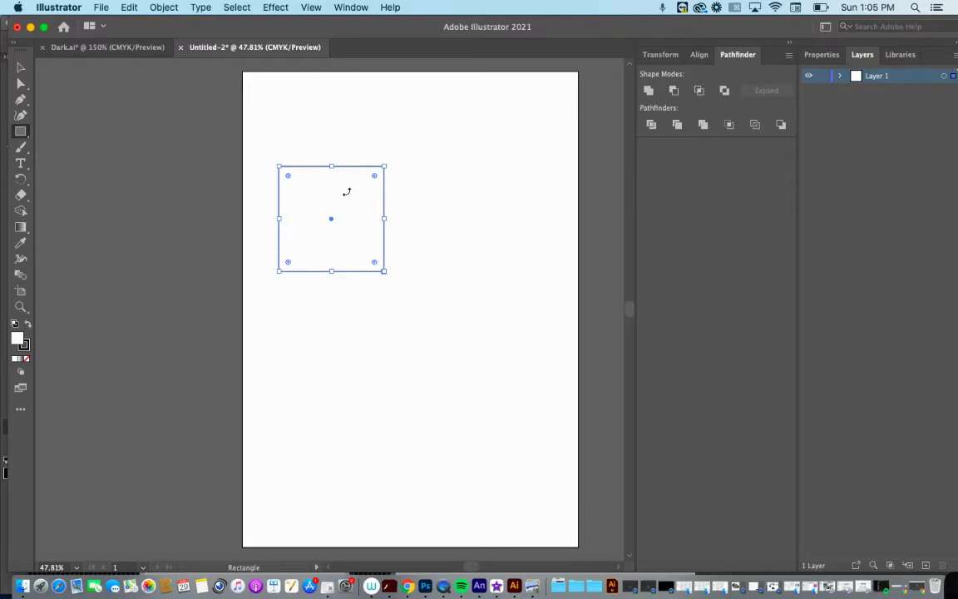
click(27, 325)
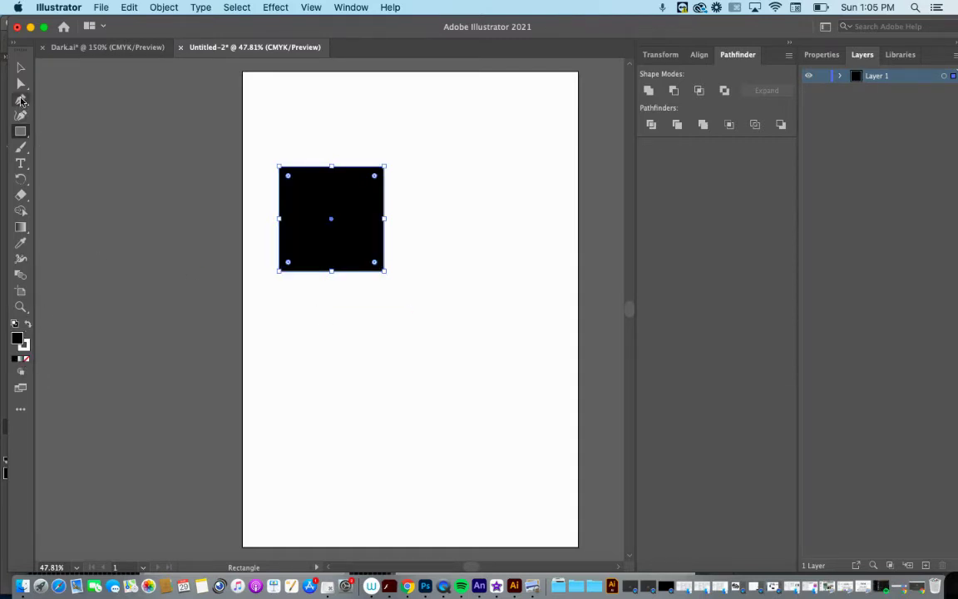
click(21, 70)
click(370, 323)
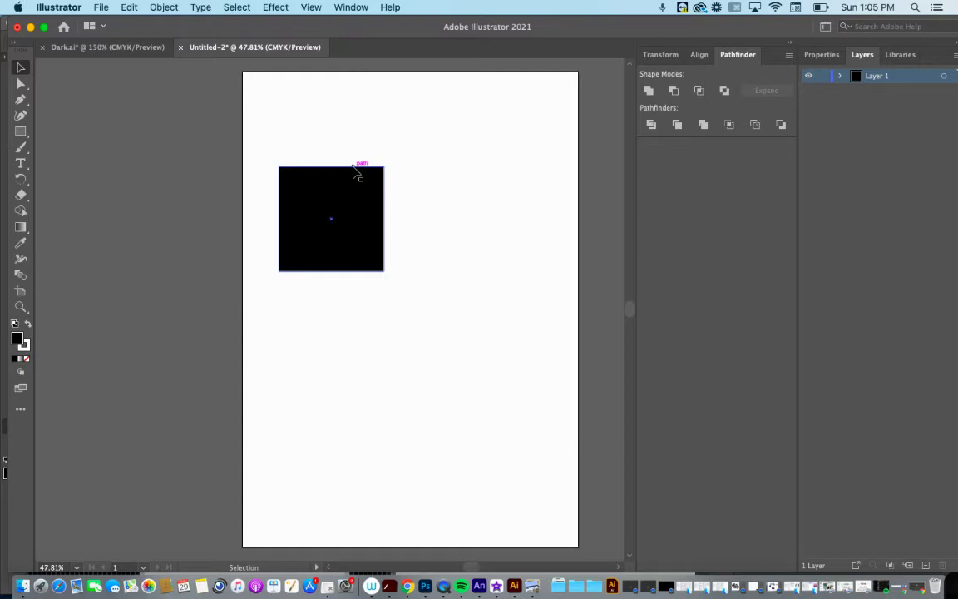
- Shrink the black square slightly, then zoom to maximum to confirm its edge stays crisp
click(351, 261)
drag(385, 271, 367, 248)
click(371, 304)
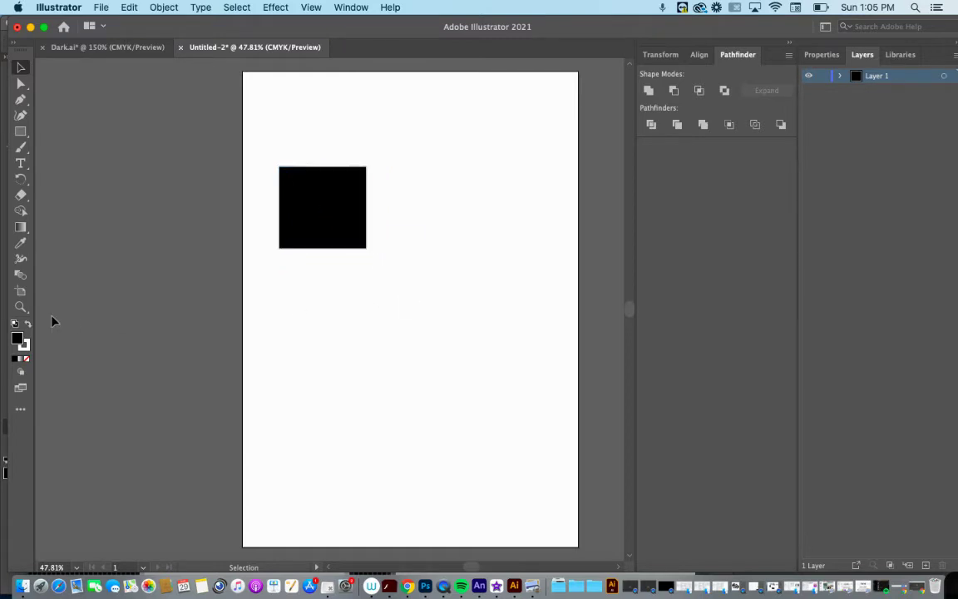
click(20, 307)
click(344, 241)
click(344, 241)
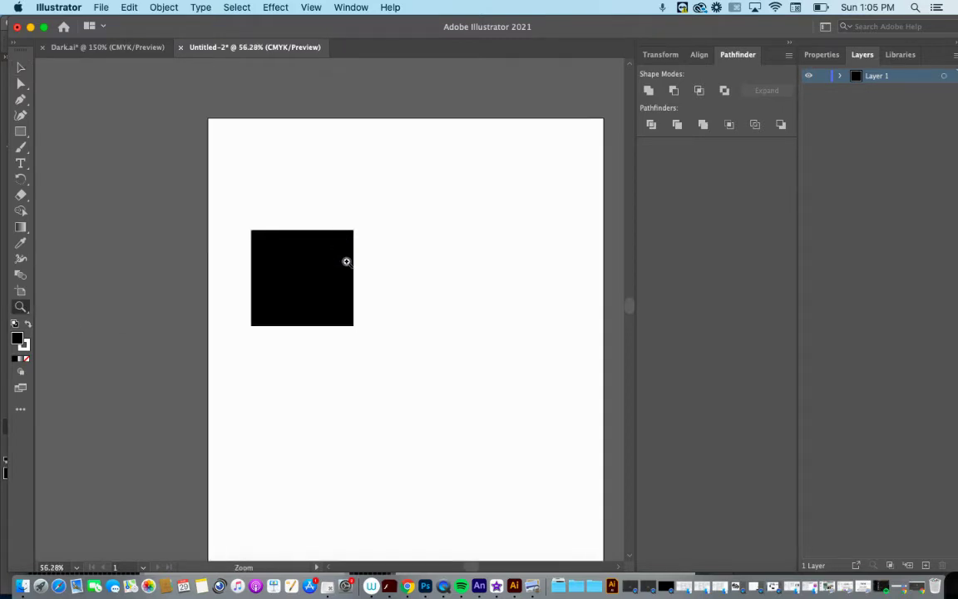
click(303, 370)
click(350, 344)
click(350, 343)
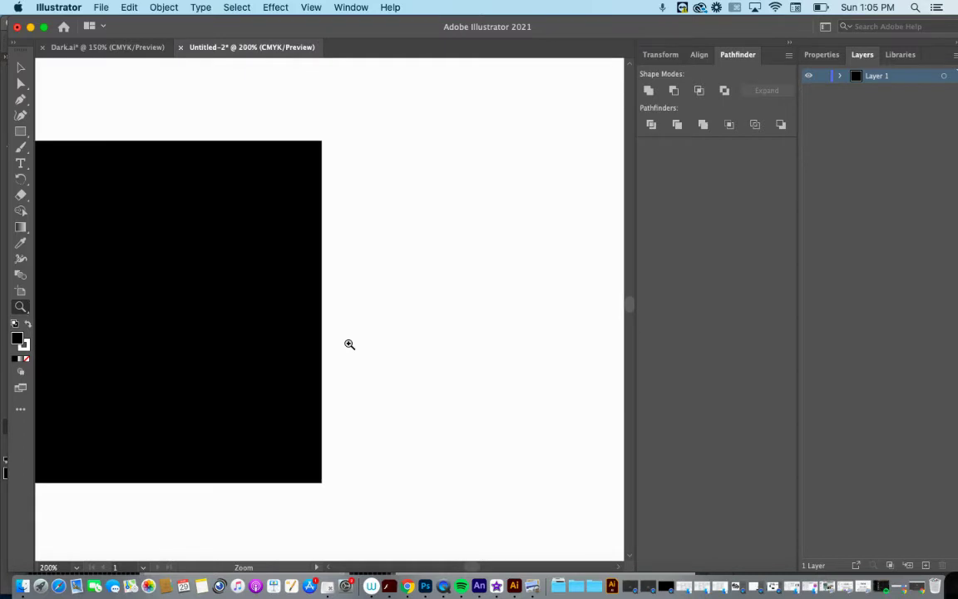
click(348, 344)
click(224, 347)
click(368, 340)
click(425, 342)
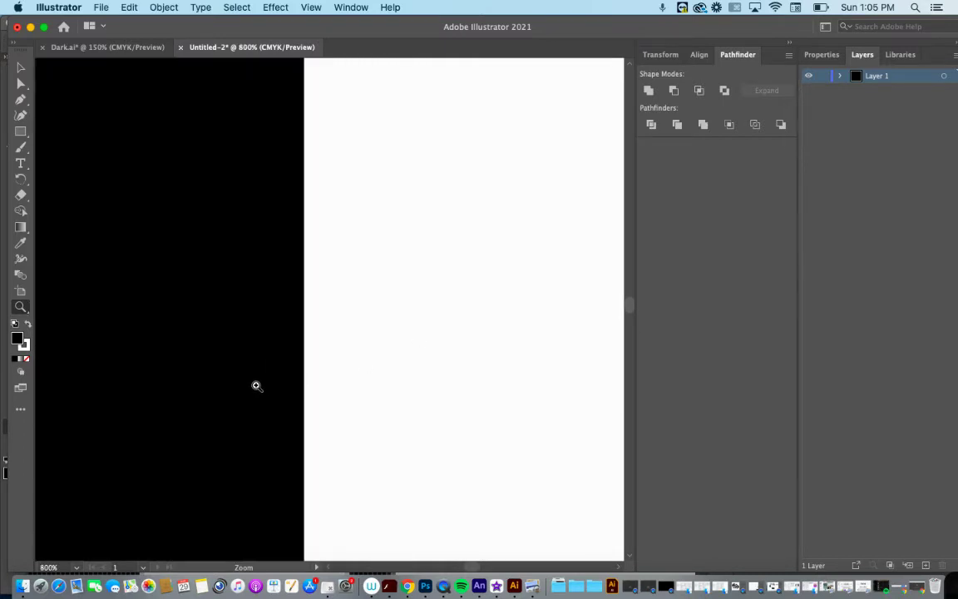
click(255, 387)
click(407, 340)
click(294, 366)
click(347, 360)
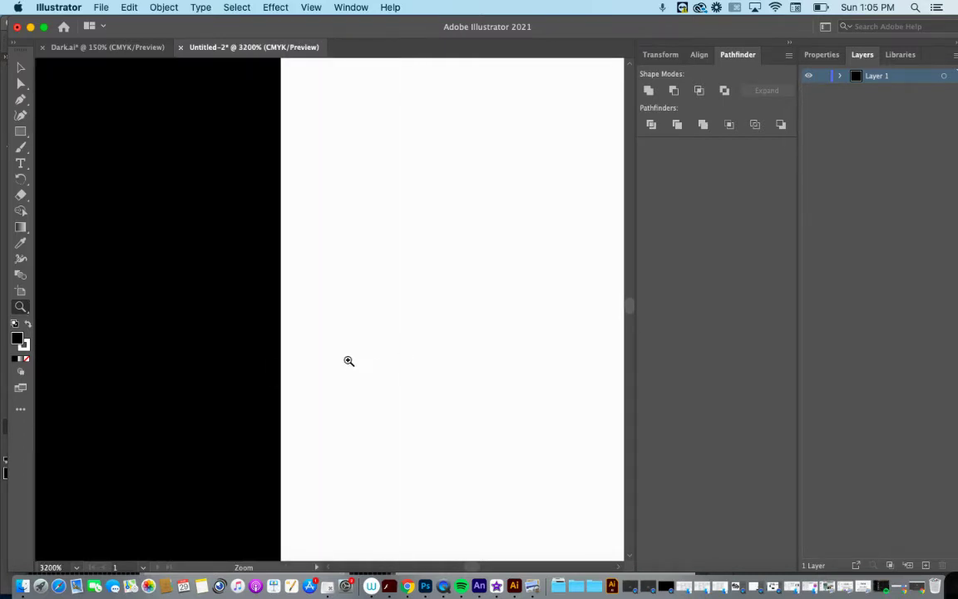
click(229, 349)
click(390, 340)
click(377, 406)
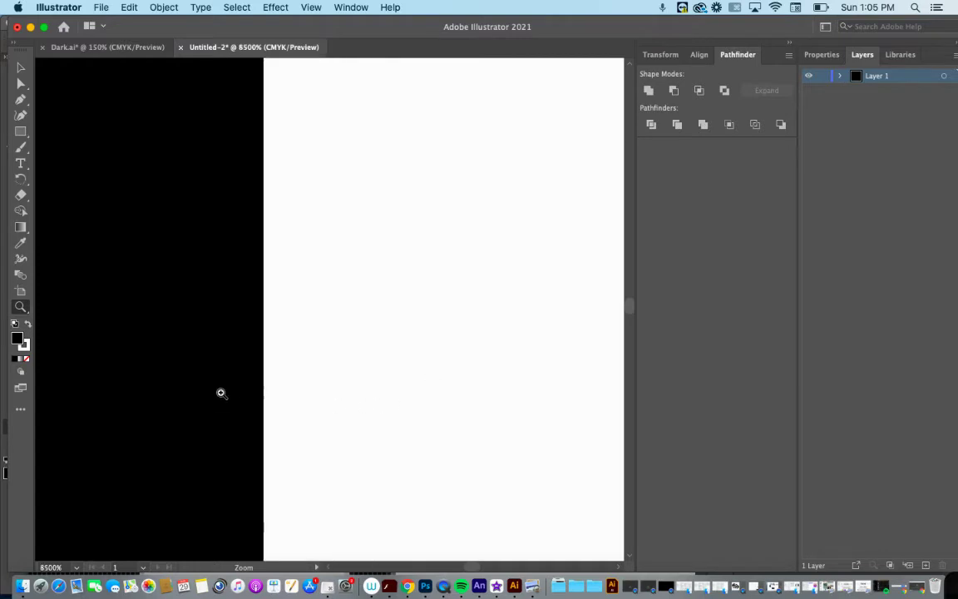
click(221, 392)
click(488, 359)
click(260, 404)
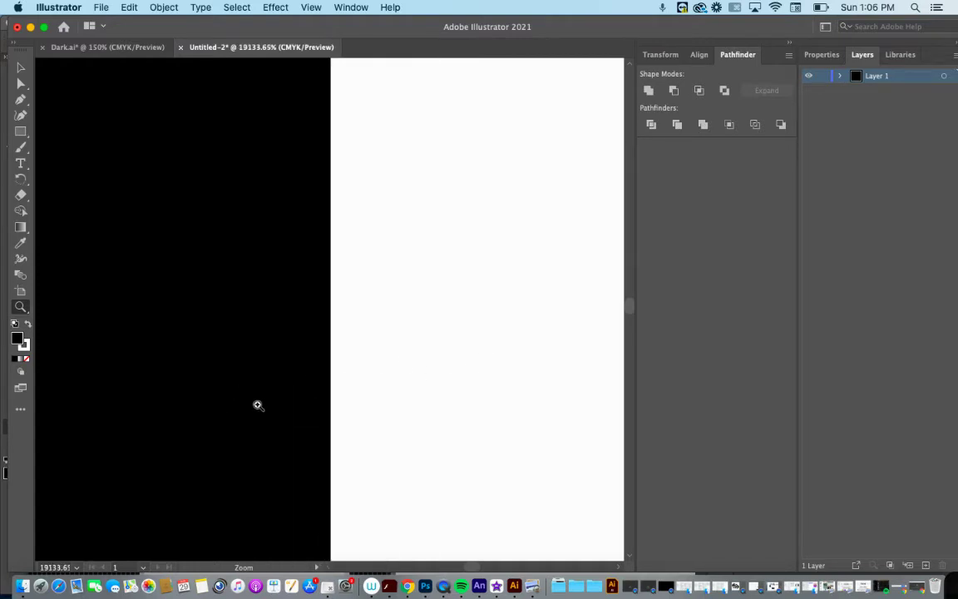
click(372, 421)
click(145, 429)
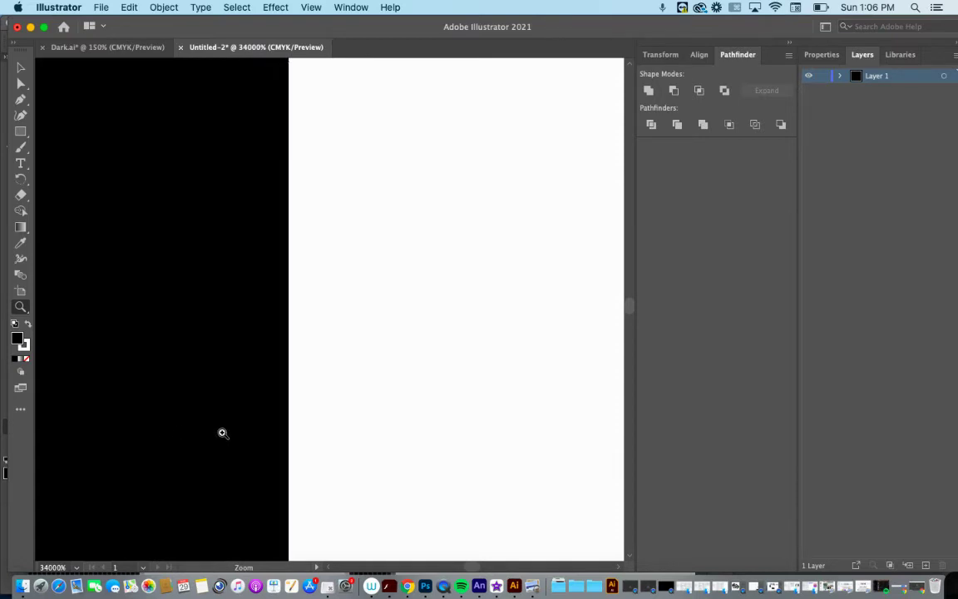
- Zoom back out and fit the whole artboard in view
alt+click(334, 418)
alt+click(117, 449)
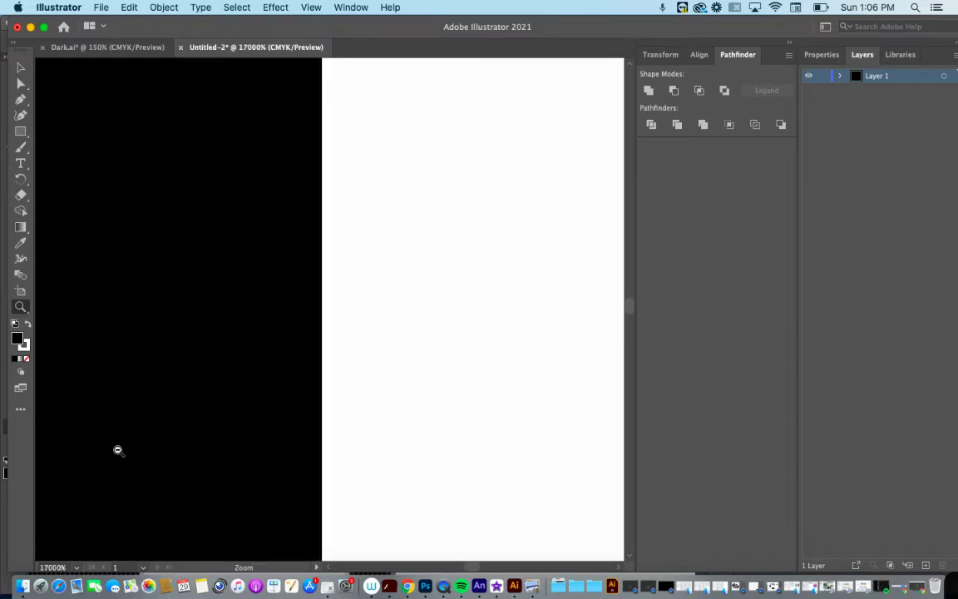
alt+click(285, 400)
alt+click(285, 400)
alt+click(285, 400)
alt+click(284, 400)
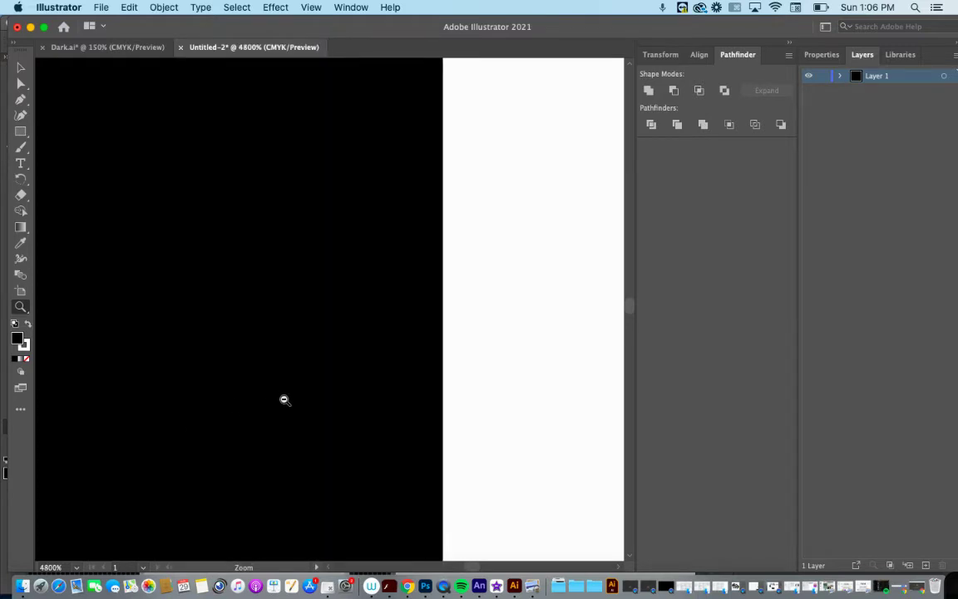
alt+click(284, 400)
alt+click(285, 400)
alt+click(284, 400)
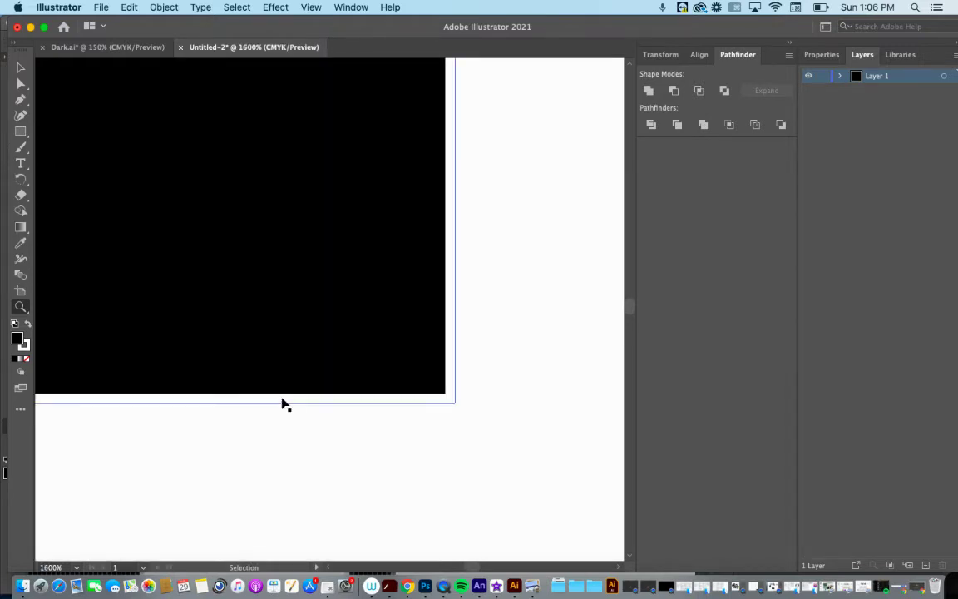
key(super+0)
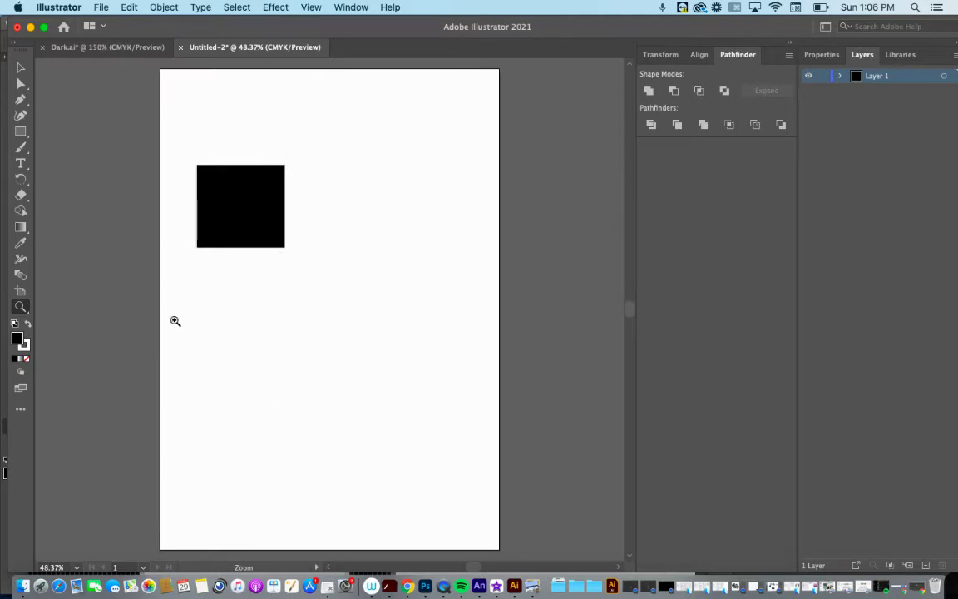
click(21, 147)
key(super+l)
key(F6)
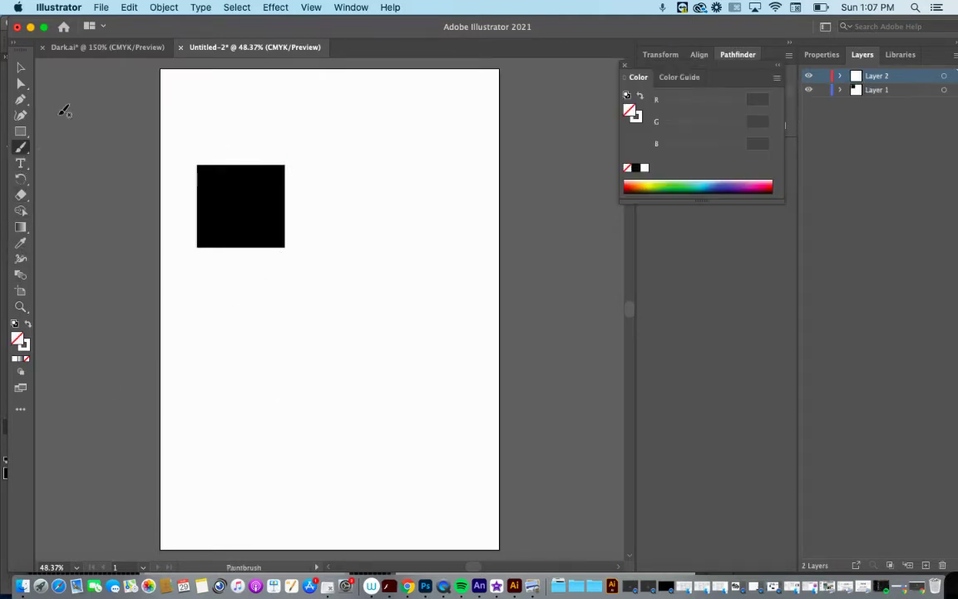
click(21, 99)
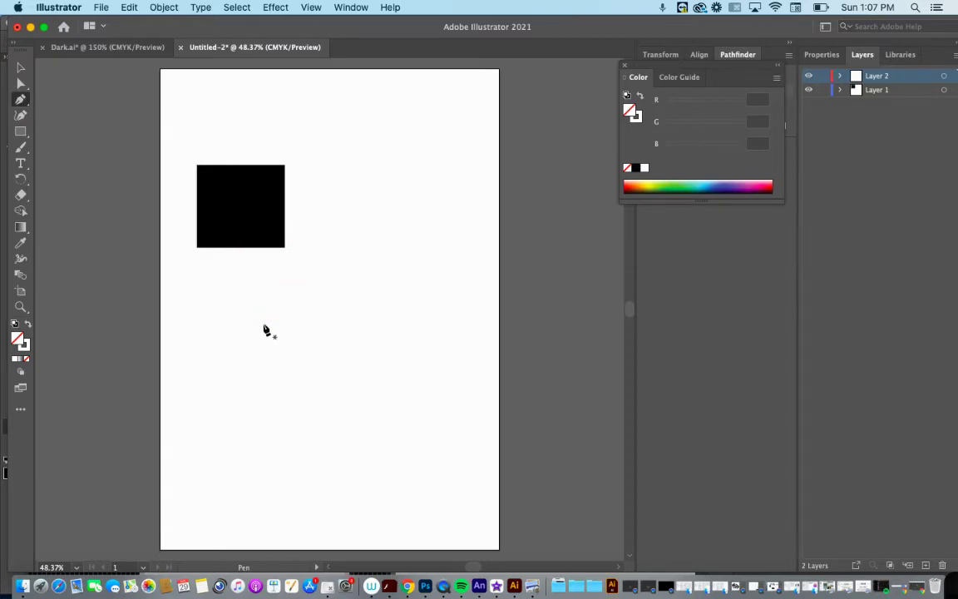
drag(288, 308, 451, 263)
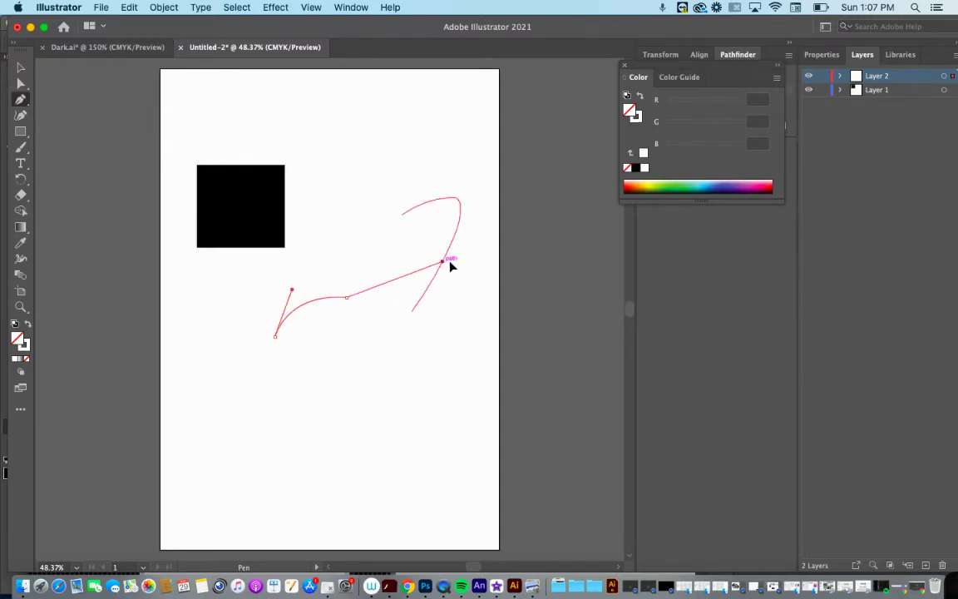
drag(414, 189, 371, 131)
drag(326, 190, 273, 342)
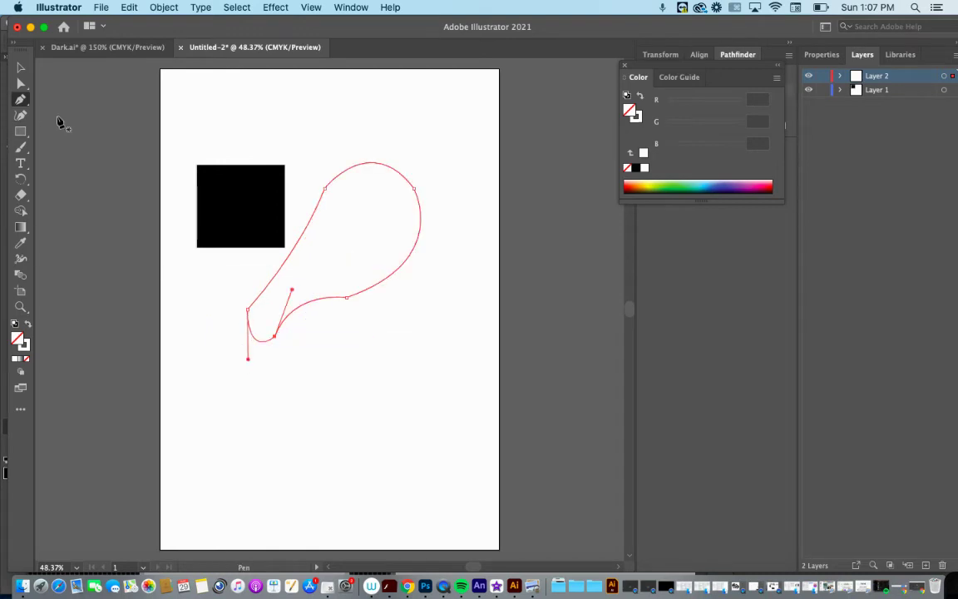
click(20, 83)
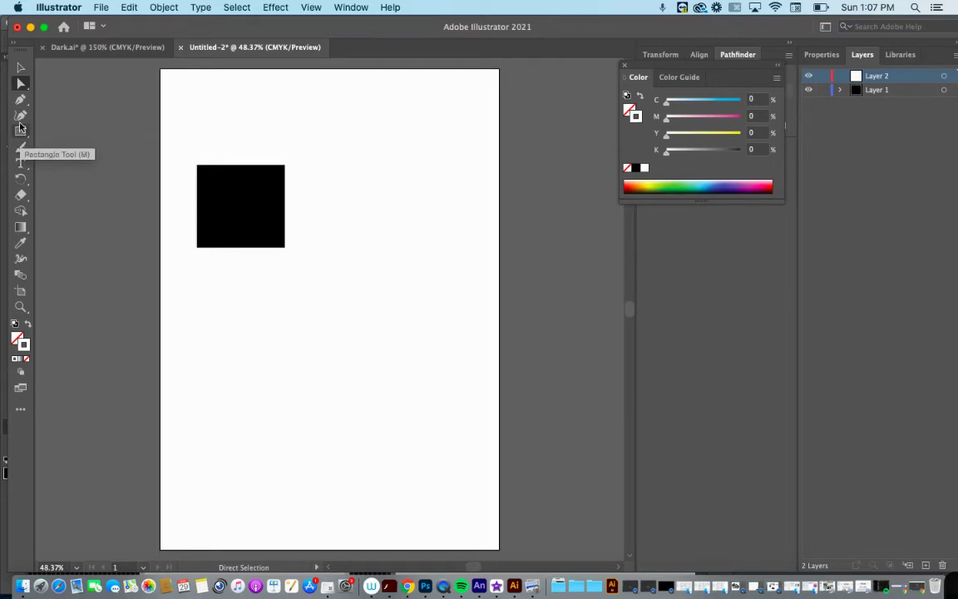
- Draw a closed five-point pentagon below the square with the Pen tool
click(21, 99)
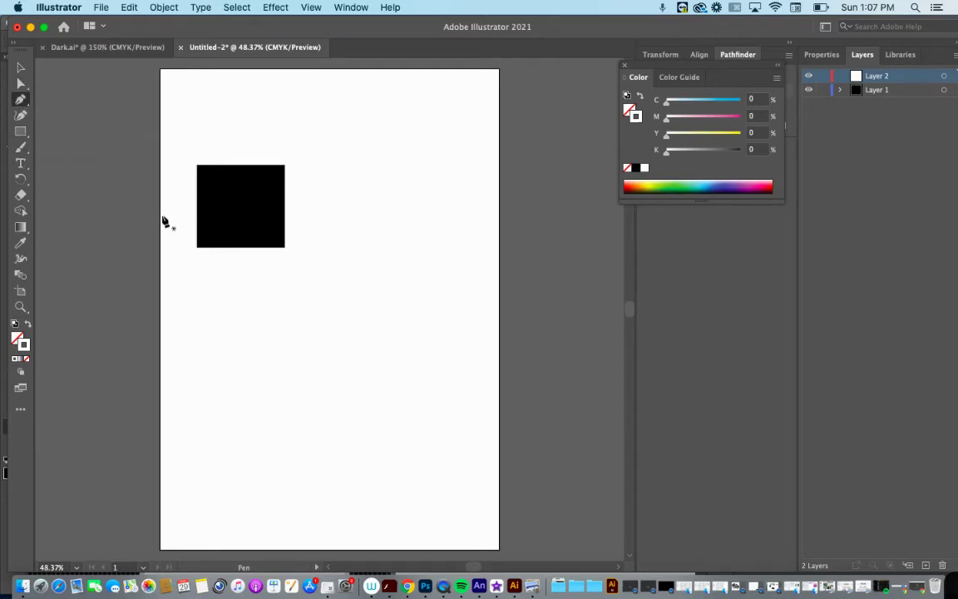
click(285, 379)
click(347, 315)
click(418, 380)
click(394, 427)
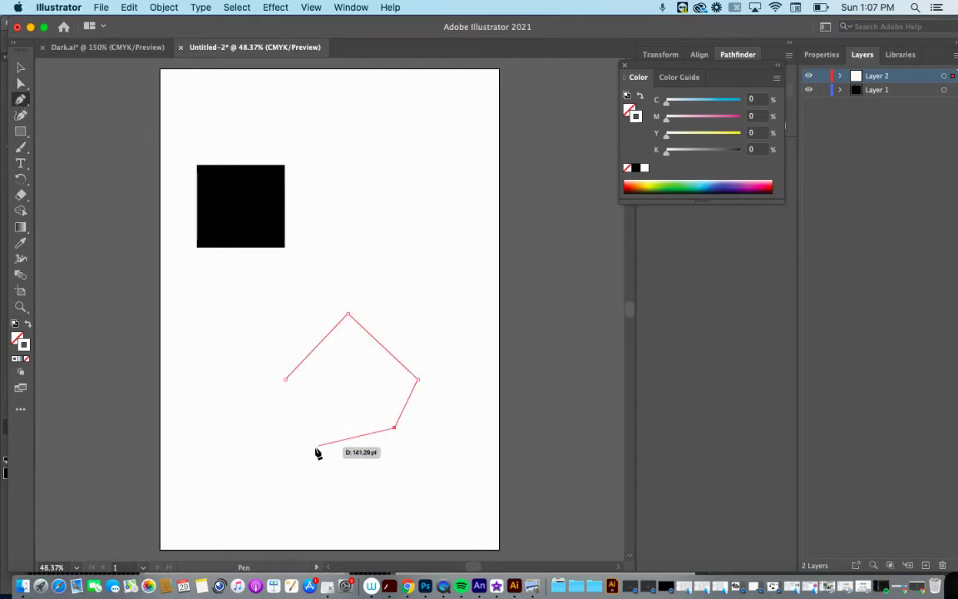
click(314, 447)
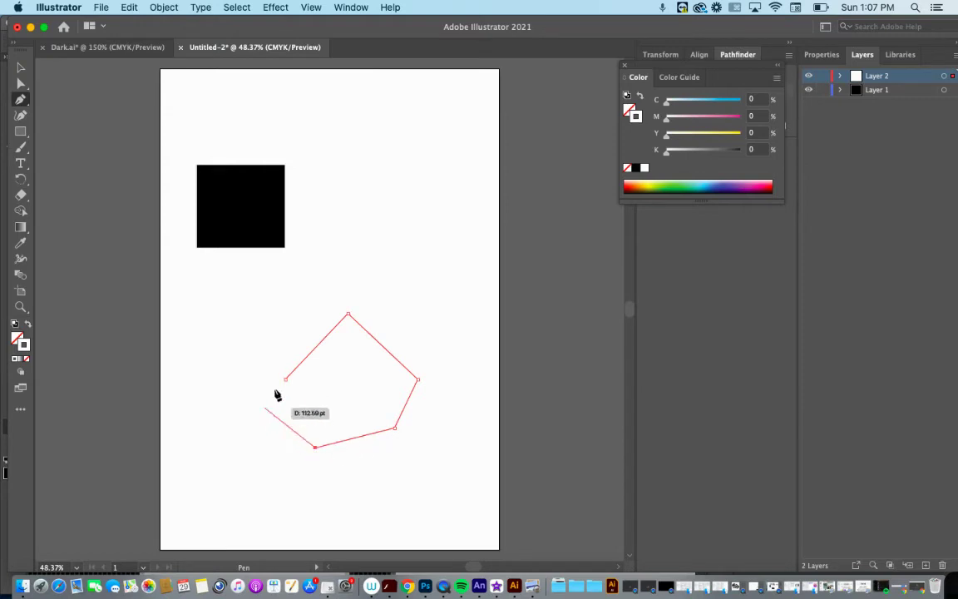
click(285, 380)
- Fill the pentagon with solid black
key(v)
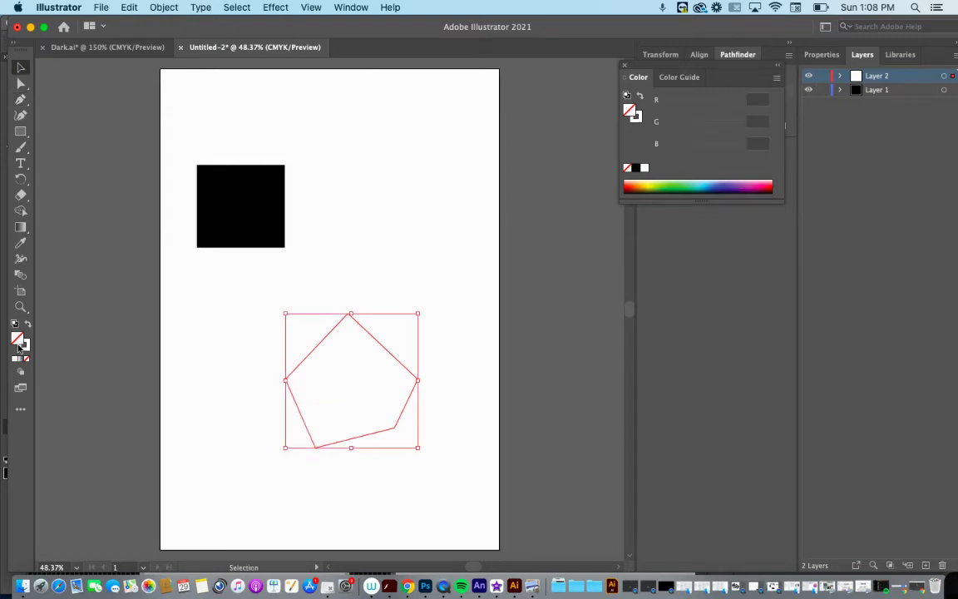
double_click(19, 343)
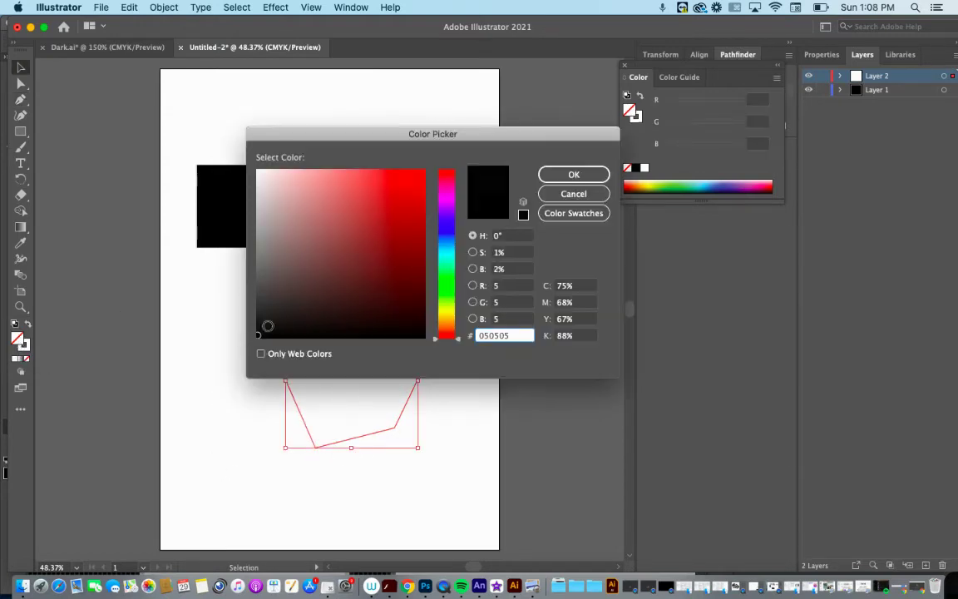
click(598, 175)
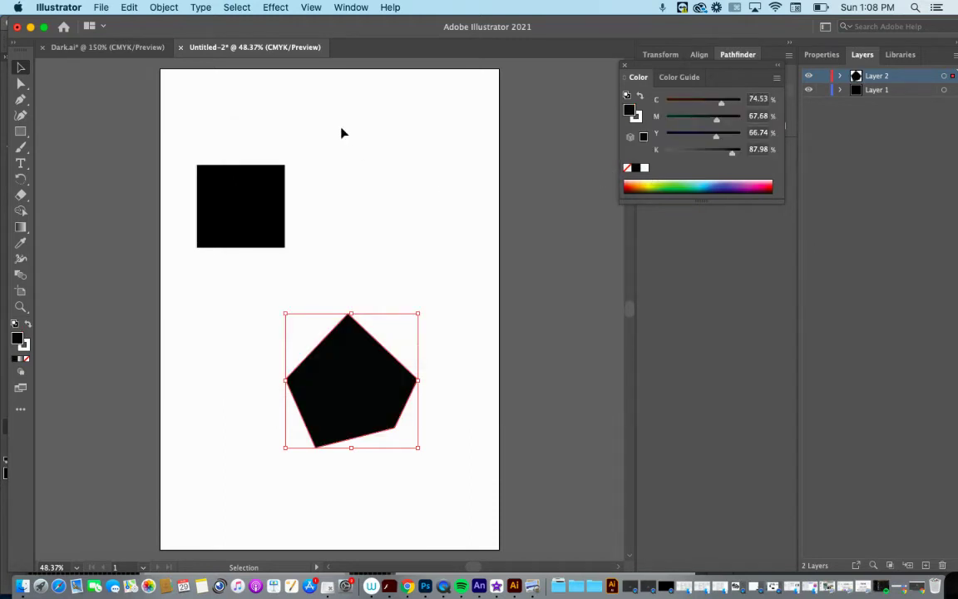
click(20, 83)
- Drag the pentagon's top anchor point upward to form a tall, pointed kite shape
click(374, 164)
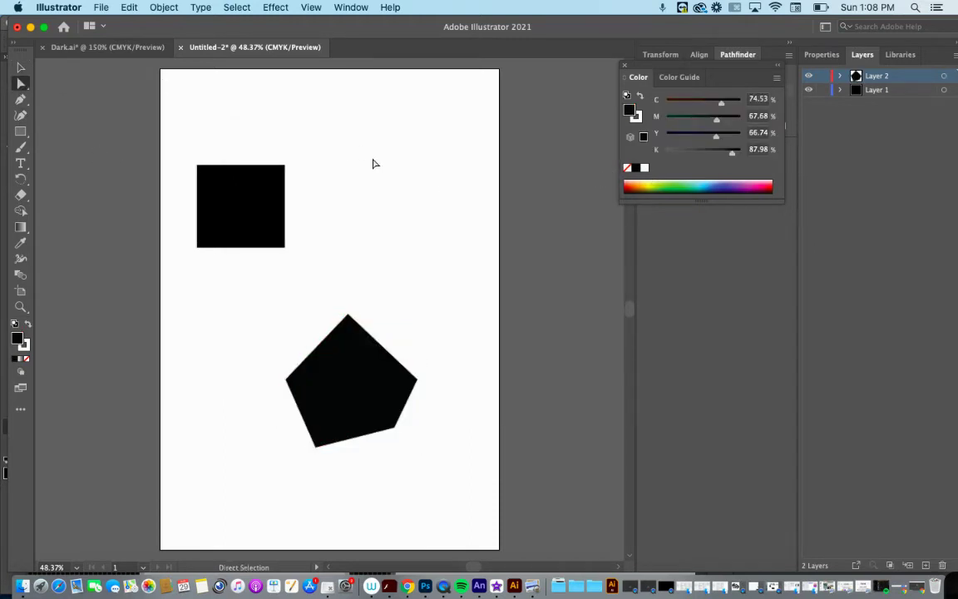
click(348, 324)
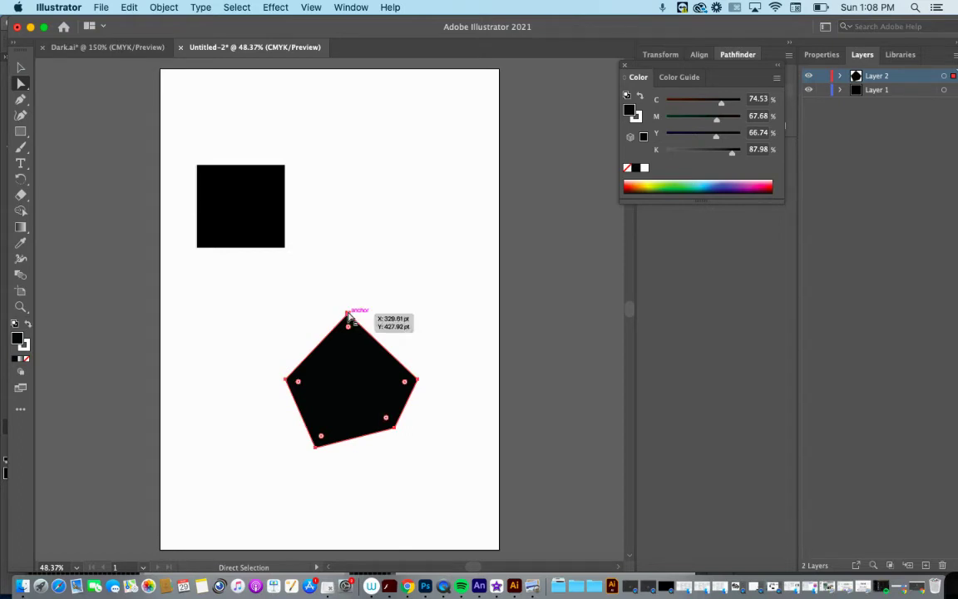
drag(349, 330, 346, 282)
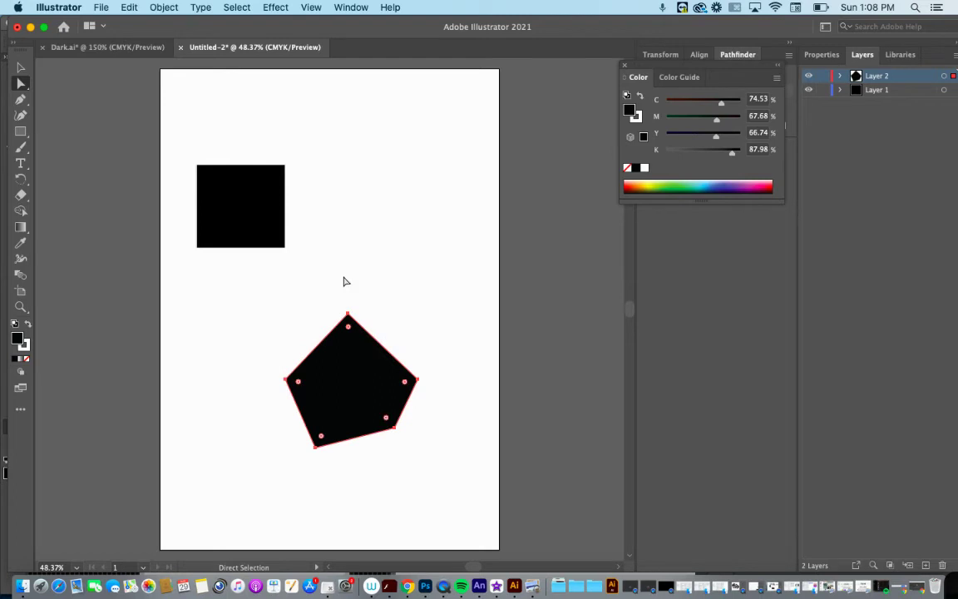
click(378, 313)
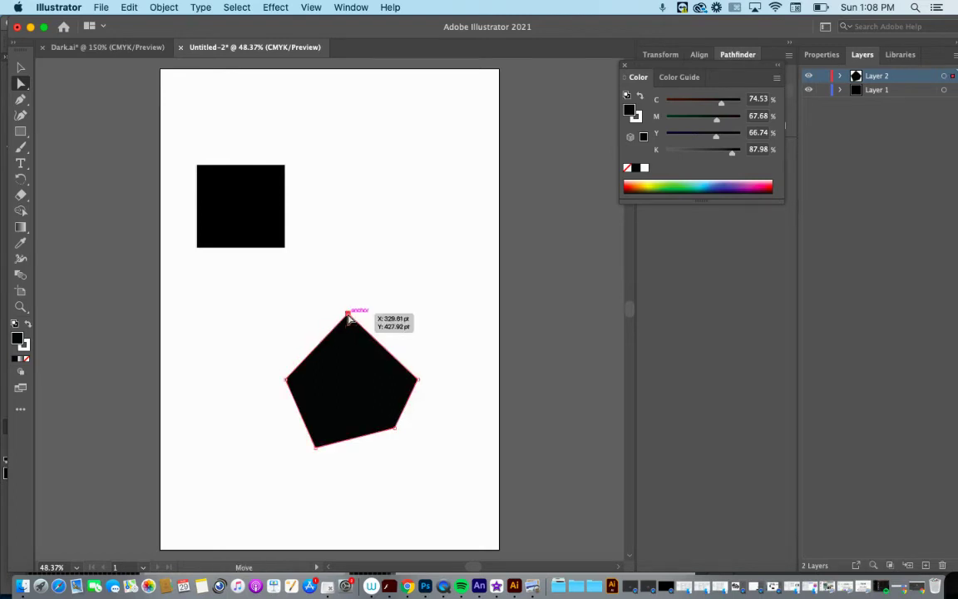
drag(349, 316, 337, 260)
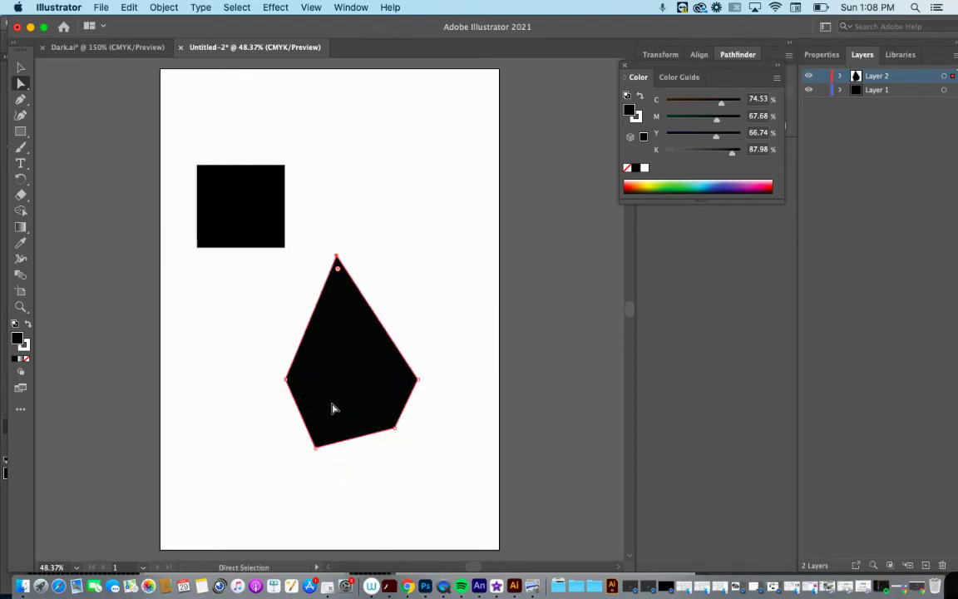
click(238, 361)
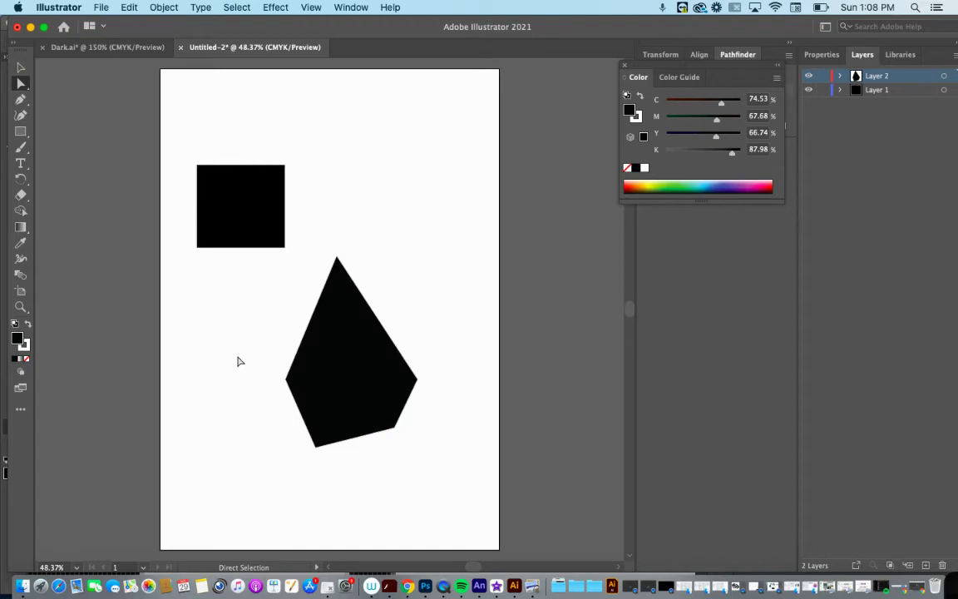
click(21, 114)
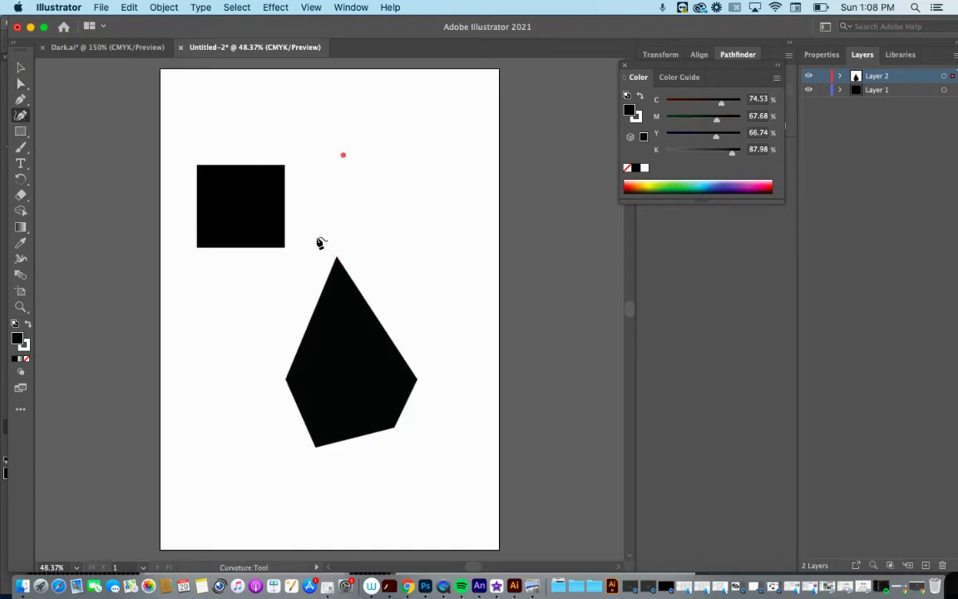
click(393, 155)
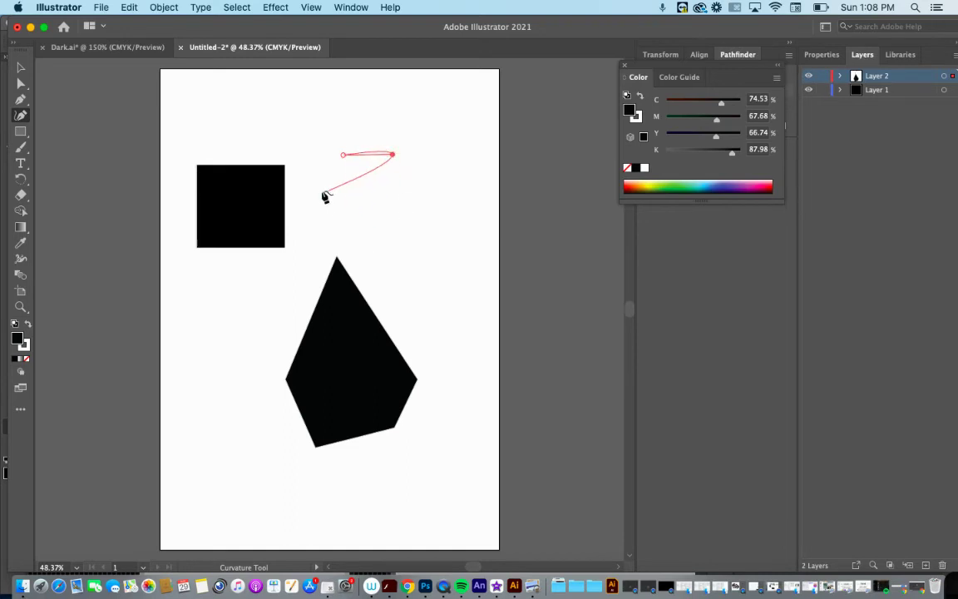
click(353, 208)
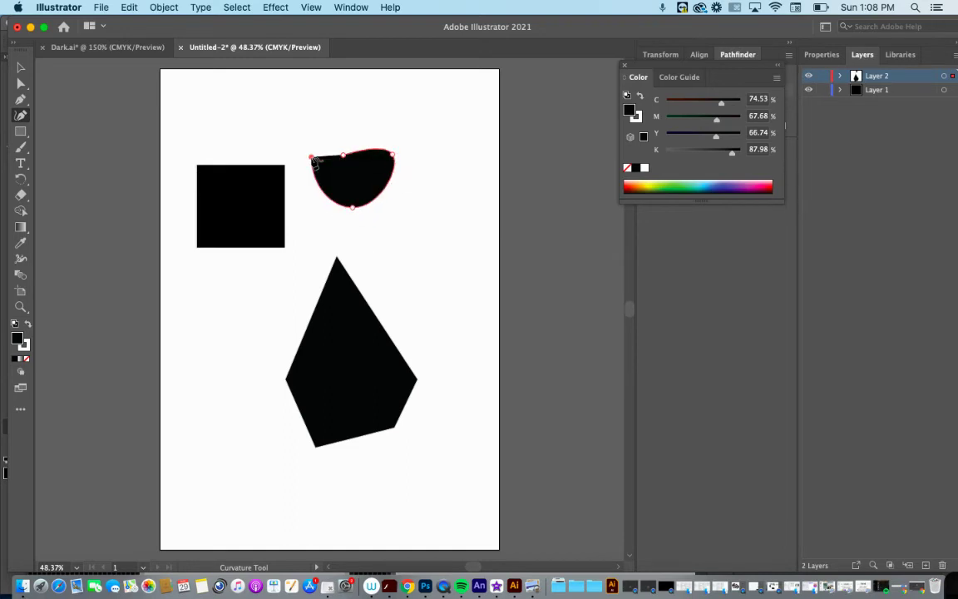
click(312, 96)
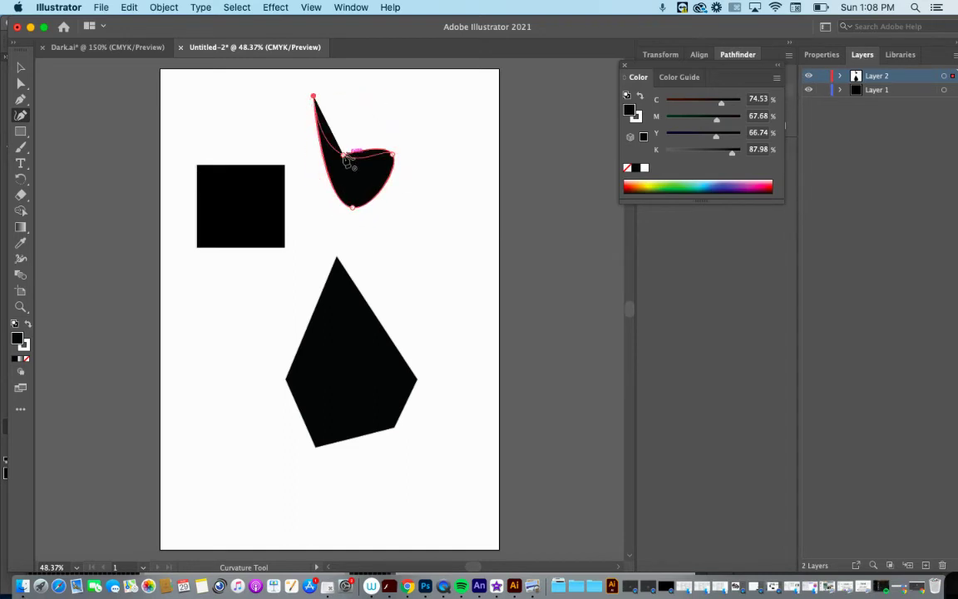
click(345, 156)
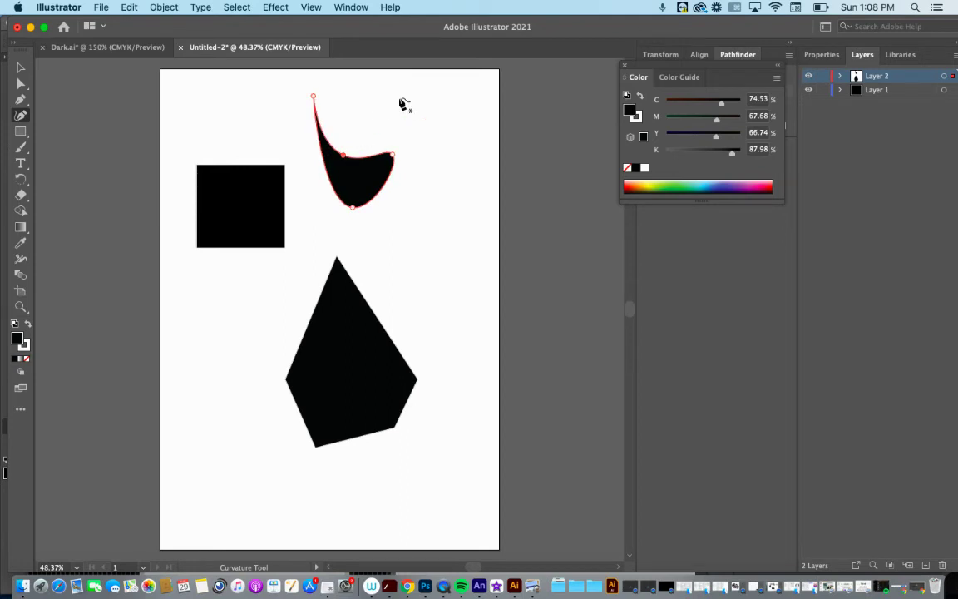
key(BackSpace)
key(BackSpace)
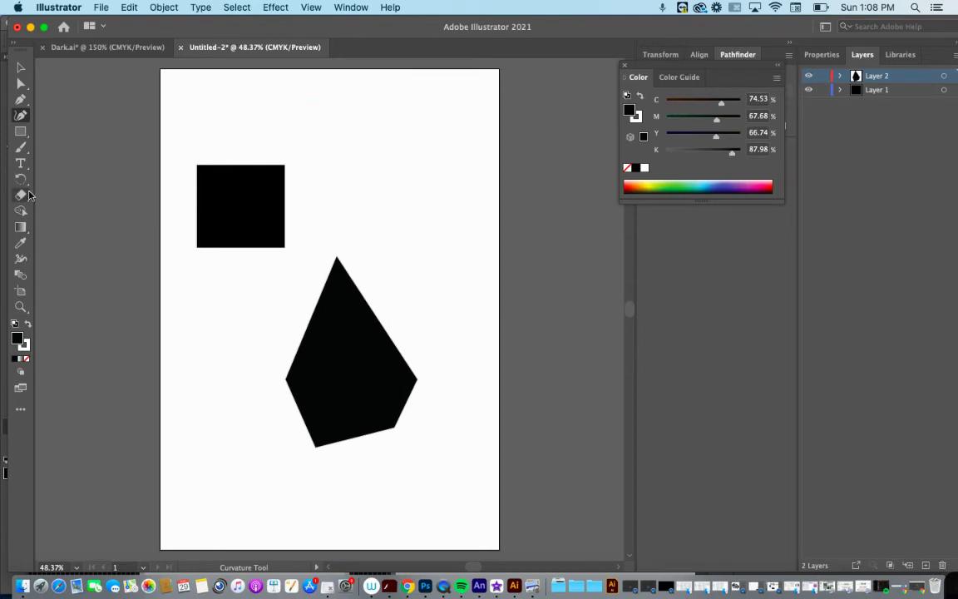
- With the Paintbrush and a black stroke, paint two freehand strokes across the artboard
click(21, 147)
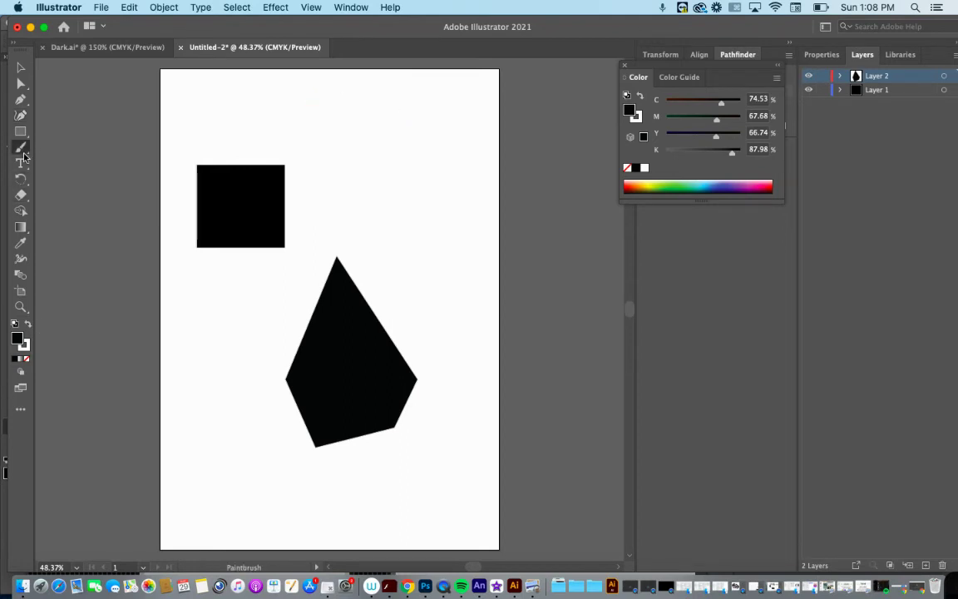
click(27, 326)
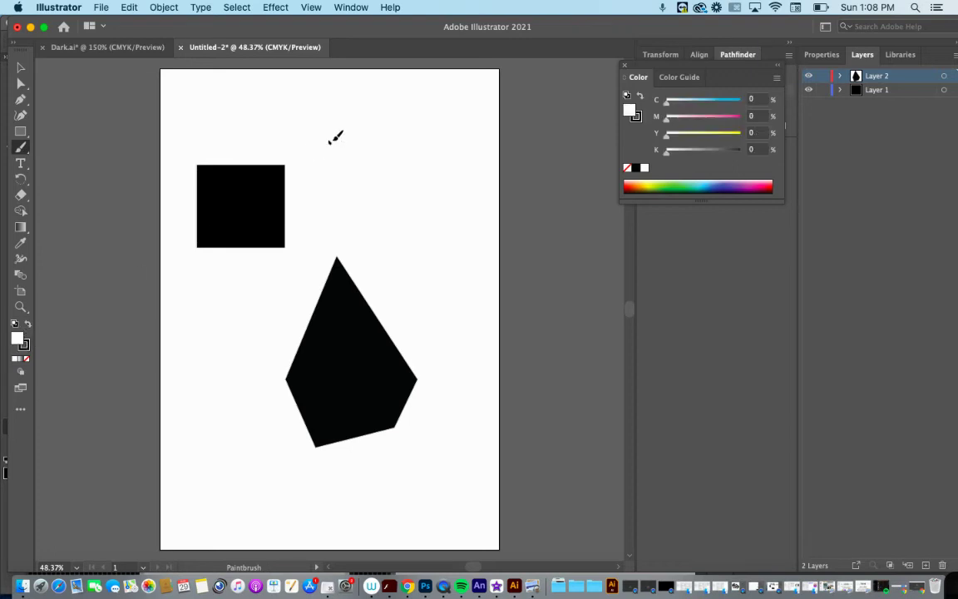
mouse_move(330, 142)
mouse_down()
mouse_move(395, 161)
mouse_move(412, 223)
mouse_move(447, 156)
mouse_move(422, 280)
mouse_up()
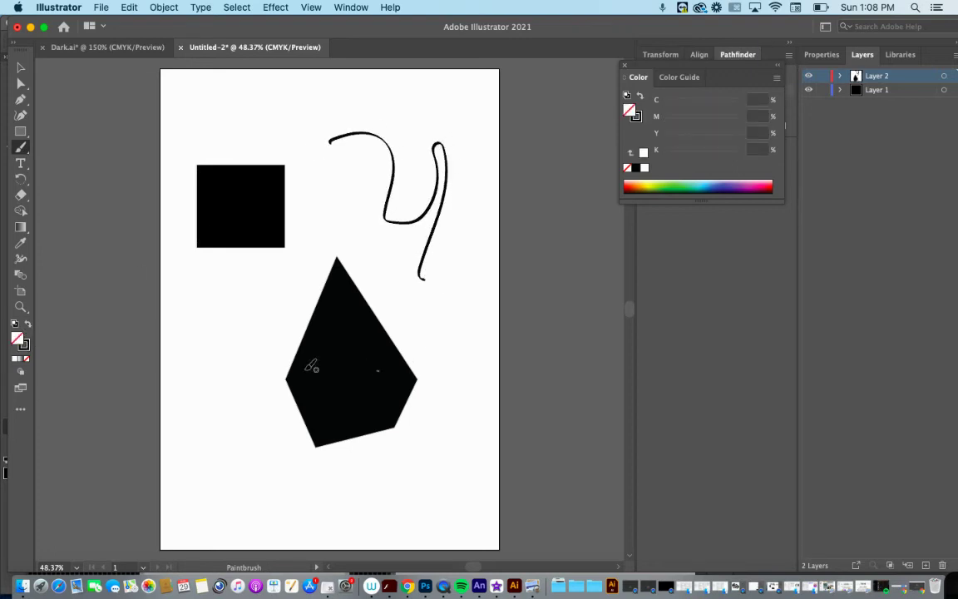
mouse_move(221, 379)
mouse_down()
mouse_move(317, 244)
mouse_move(346, 228)
mouse_move(353, 198)
mouse_up()
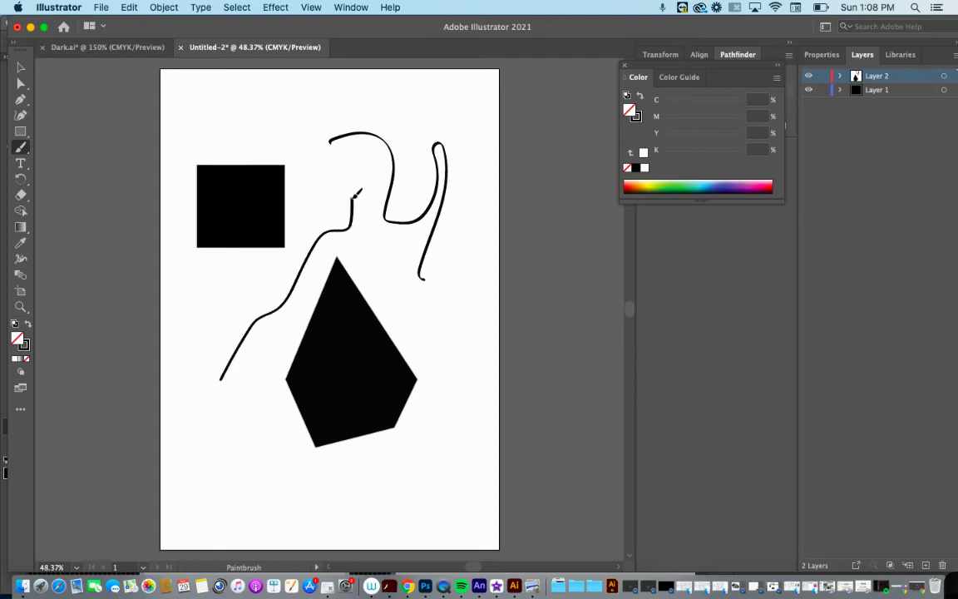
- Zoom in on the curved black stroke, undo it away, and fit the artboard back in view
click(21, 306)
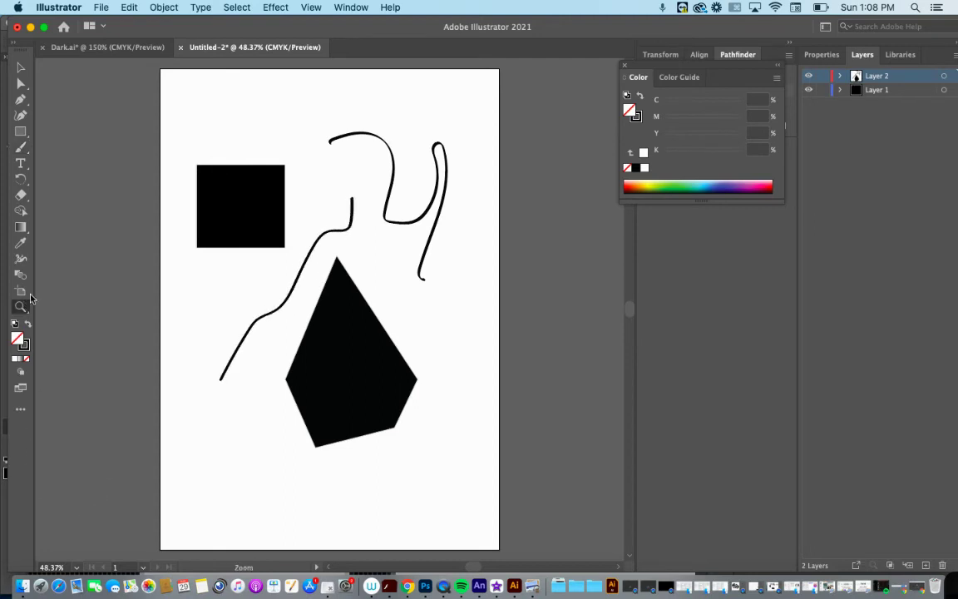
click(392, 243)
click(336, 266)
click(325, 261)
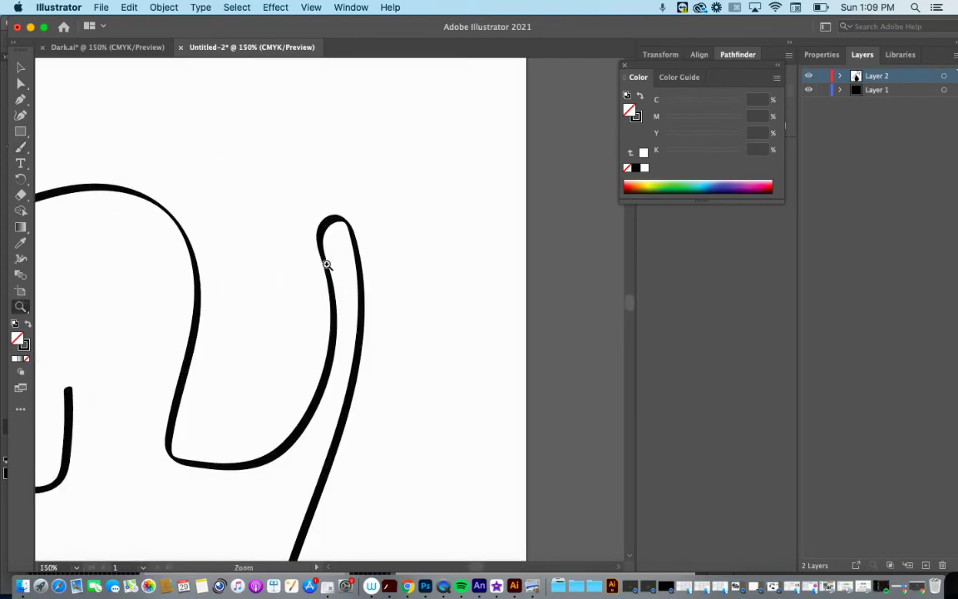
click(326, 263)
click(327, 264)
click(375, 335)
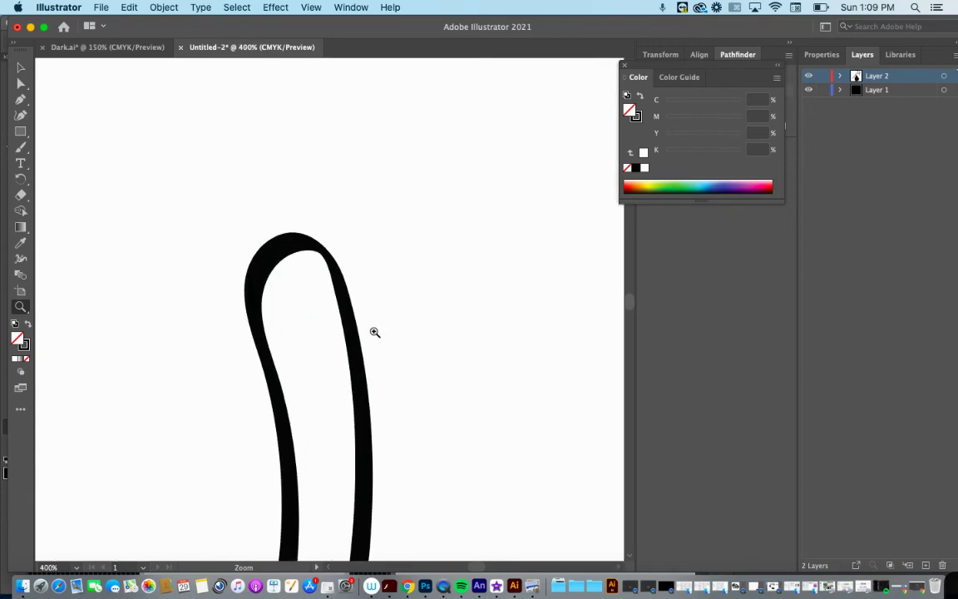
key(super+z)
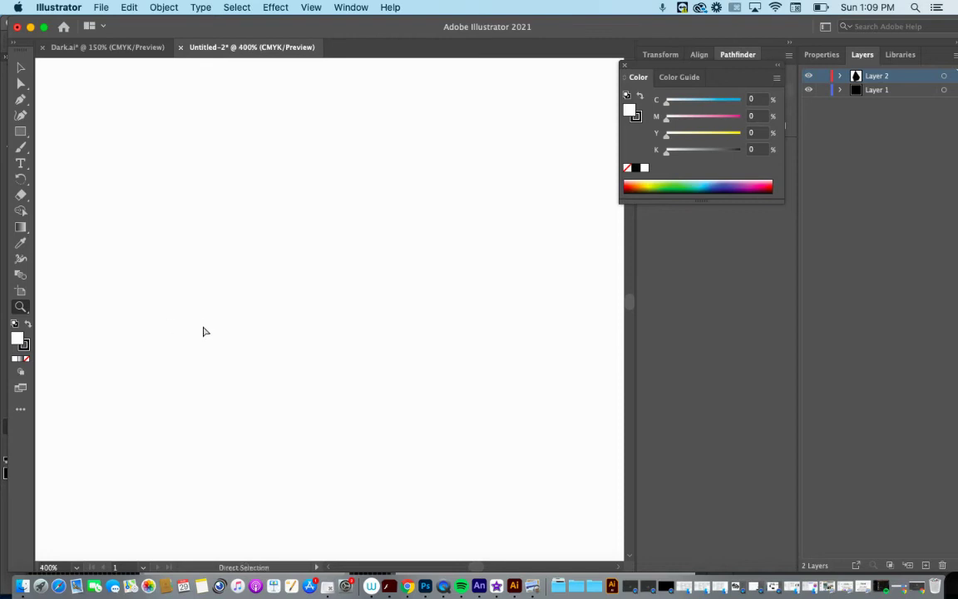
key(super+0)
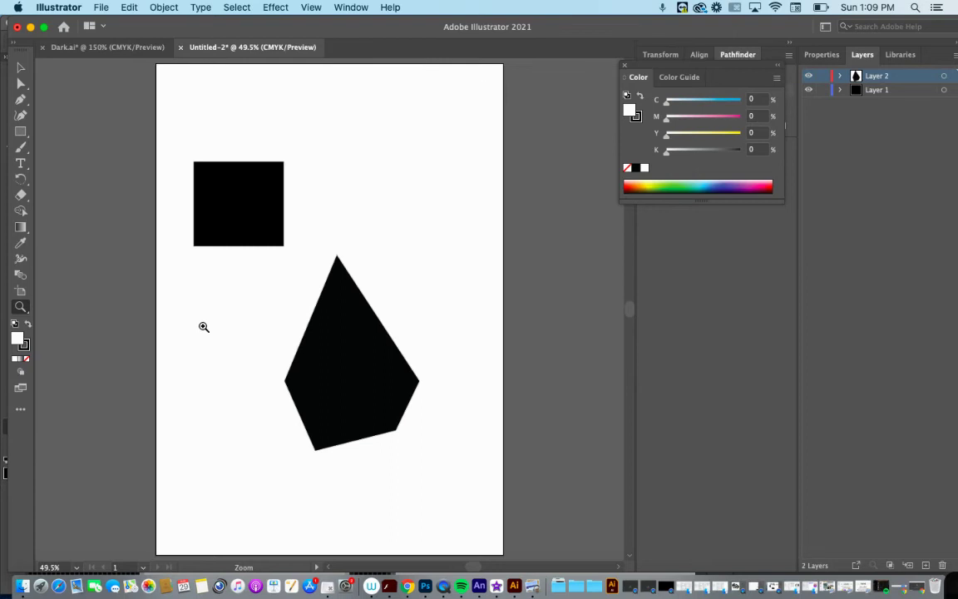
click(227, 337)
click(558, 331)
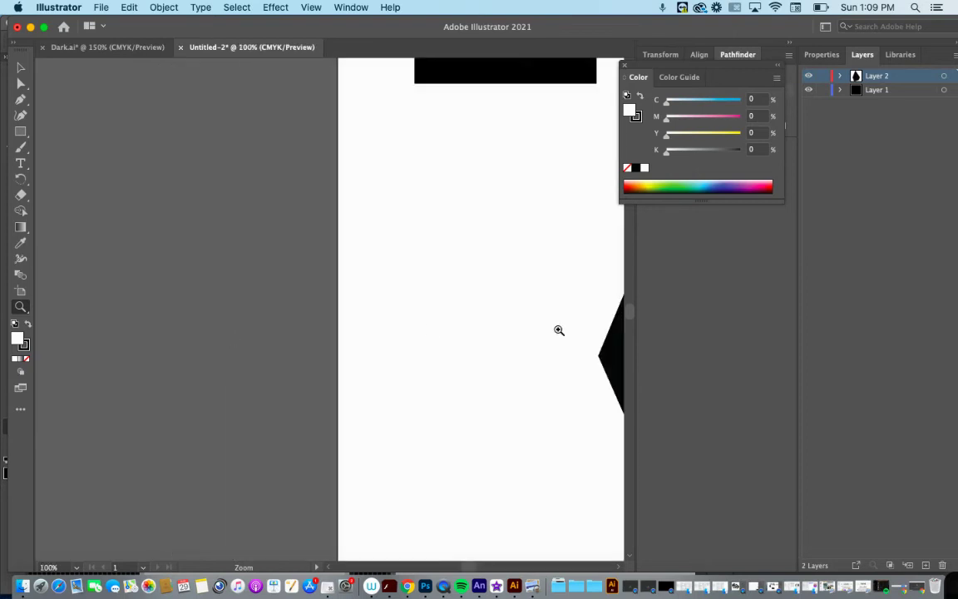
click(558, 331)
click(558, 331)
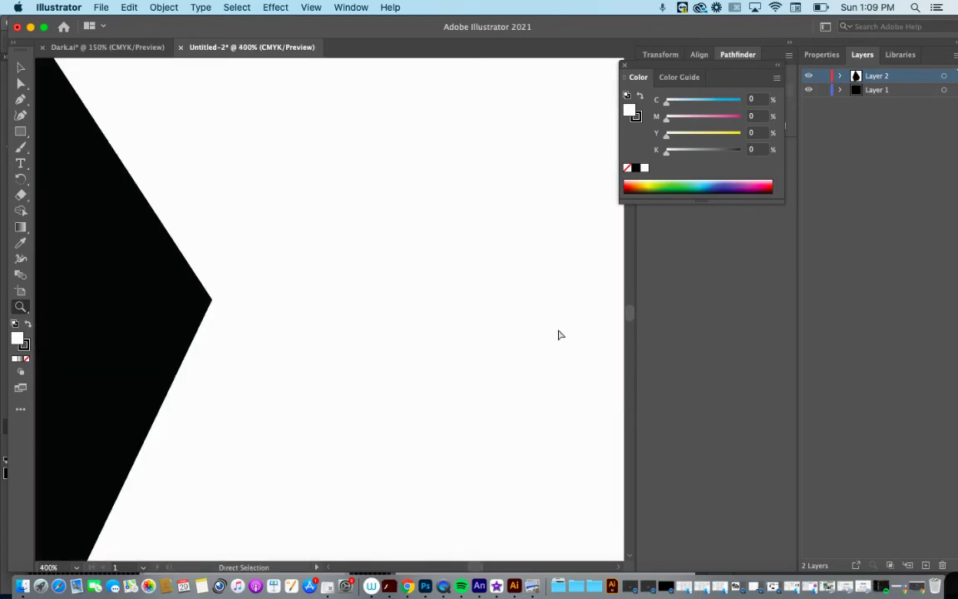
key(super+0)
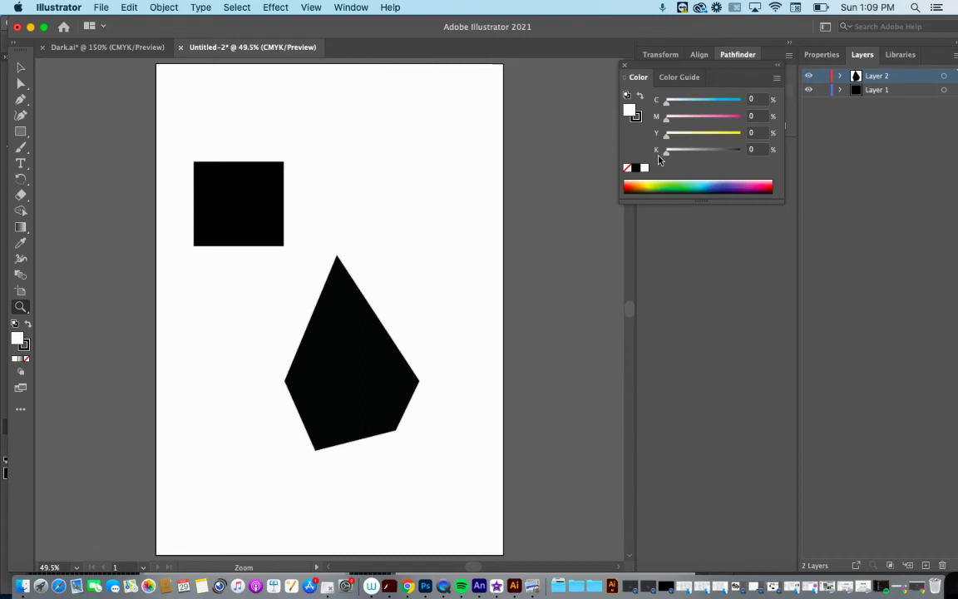
- Drag the Color panel off the Pathfinder panel and zoom the artboard to 66.67%
drag(704, 67, 720, 178)
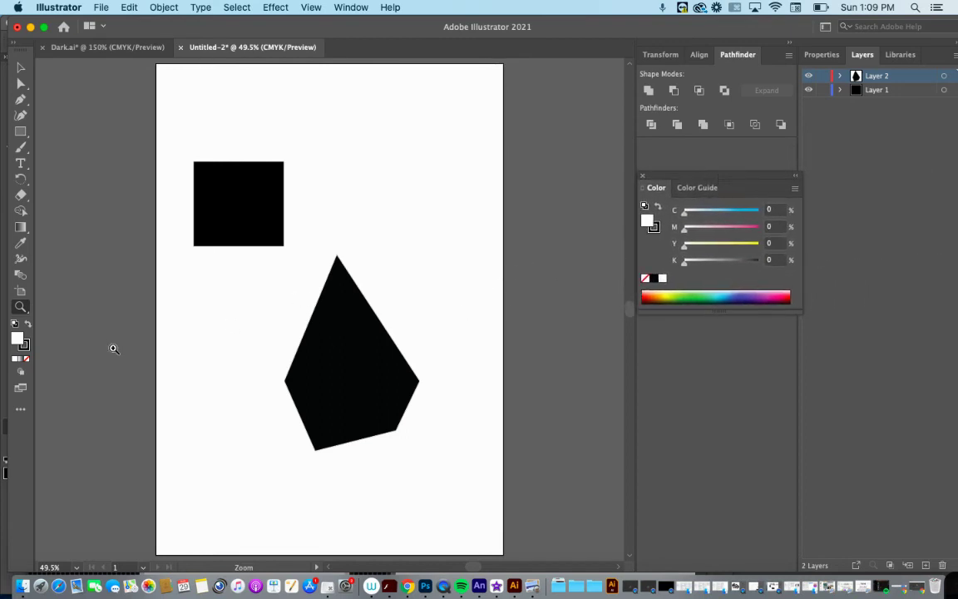
click(224, 296)
scroll(352, 267, right, 3)
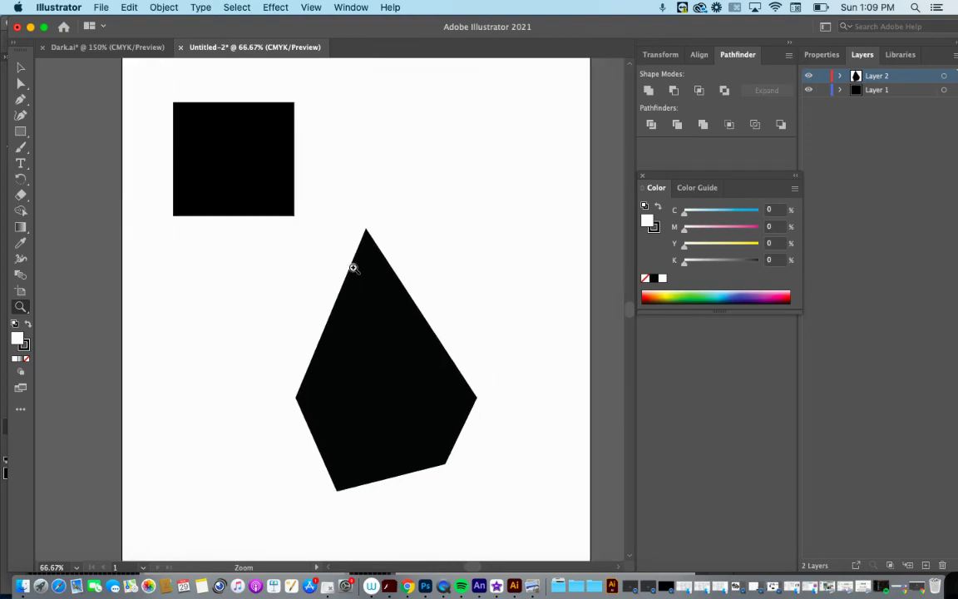
scroll(353, 267, right, 3)
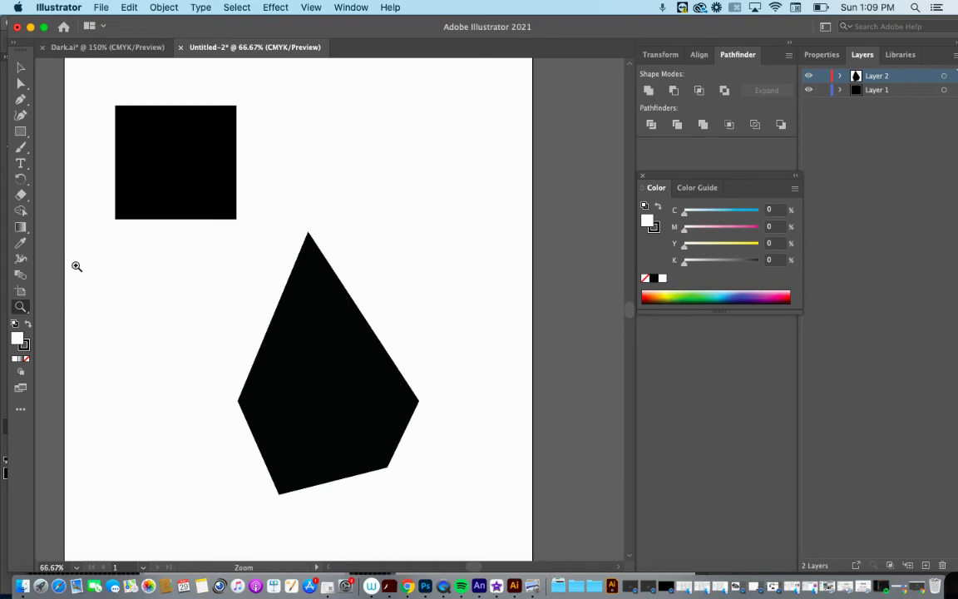
click(21, 163)
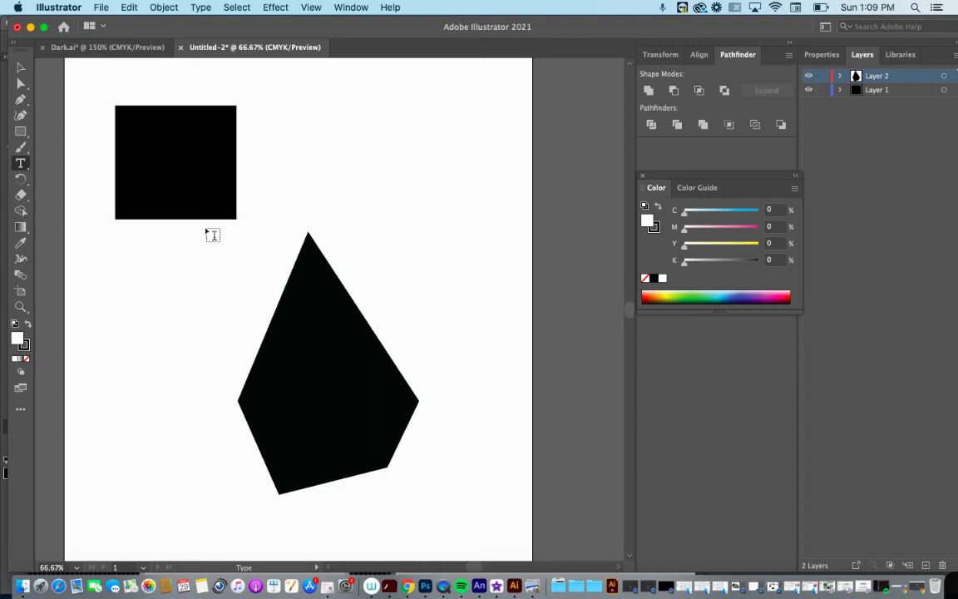
- Resize the black square into a wide rectangle lying over the kite shape's upper half
click(23, 66)
click(166, 165)
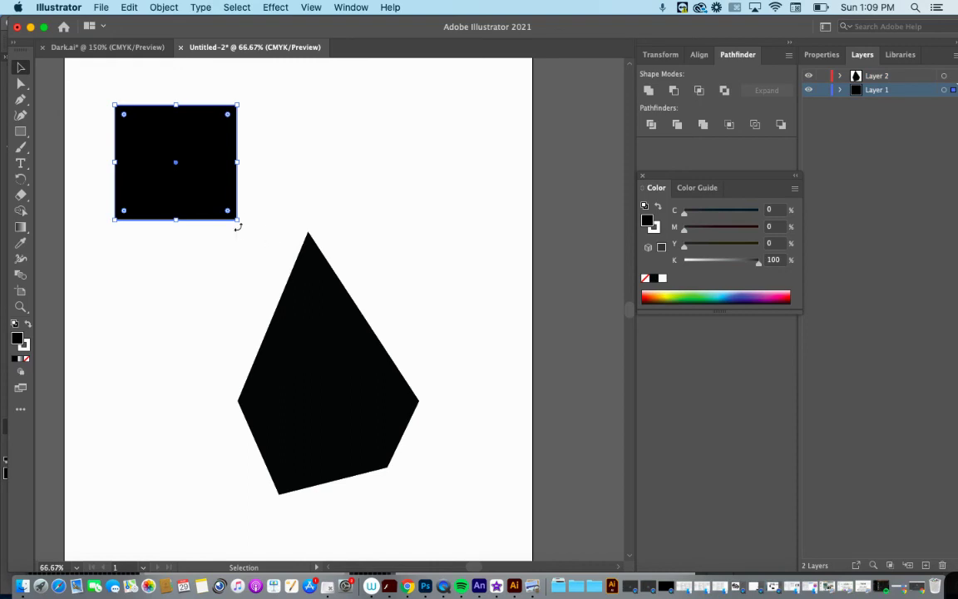
drag(238, 221, 282, 254)
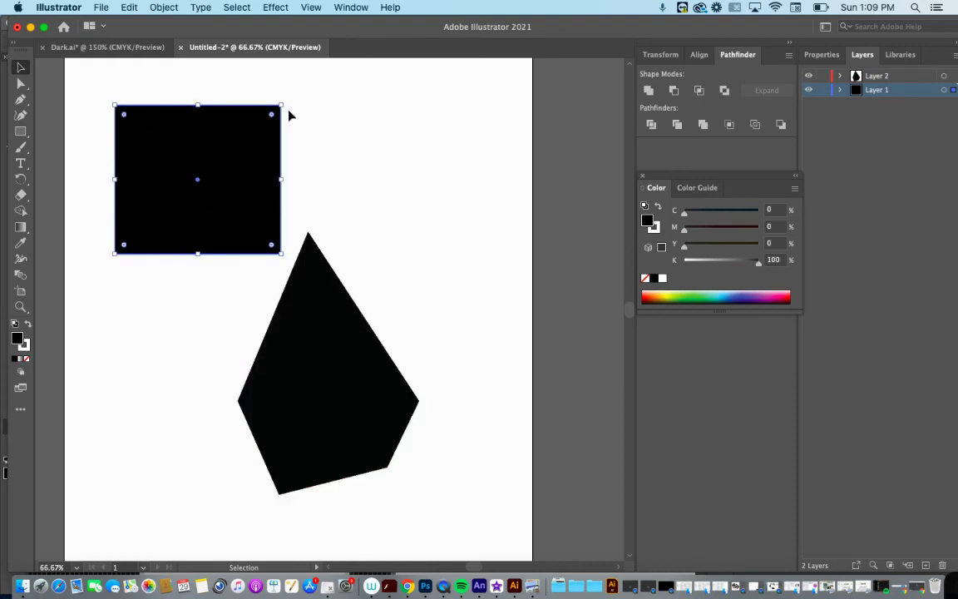
drag(280, 105, 380, 224)
drag(380, 266, 501, 378)
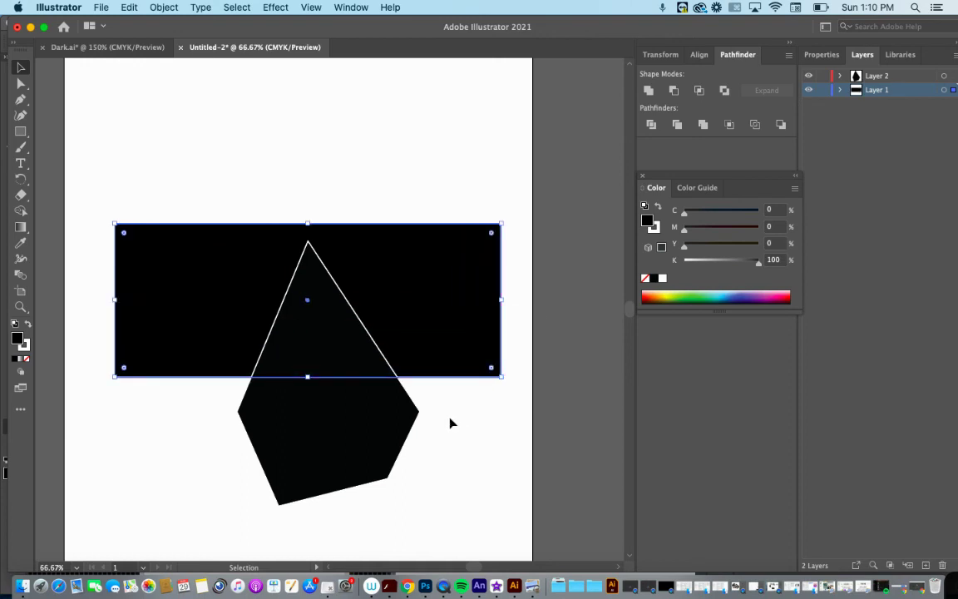
click(450, 424)
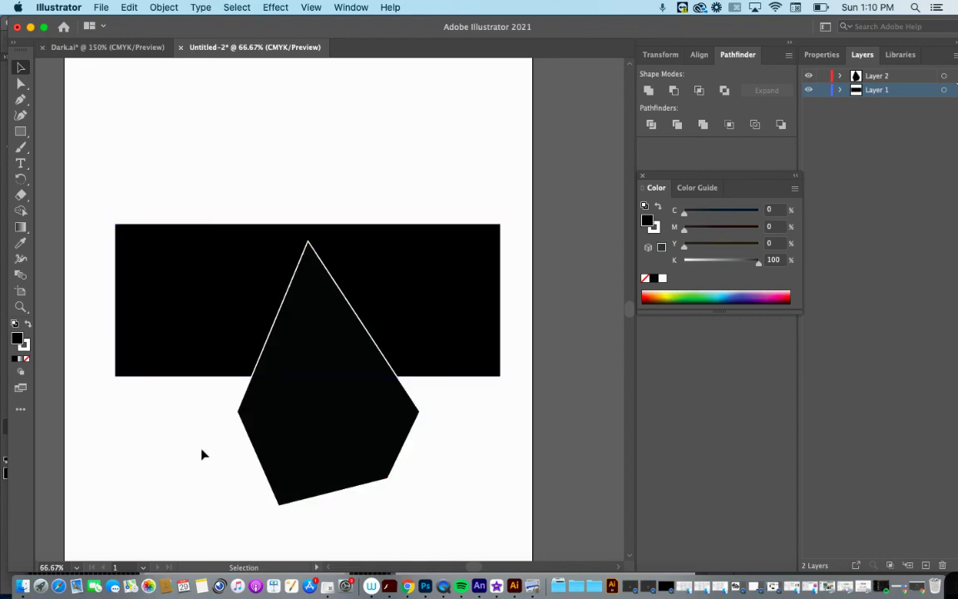
scroll(203, 454, right, 5)
scroll(203, 454, up, 1)
scroll(203, 454, up, 3)
scroll(203, 453, left, 3)
scroll(203, 453, down, 2)
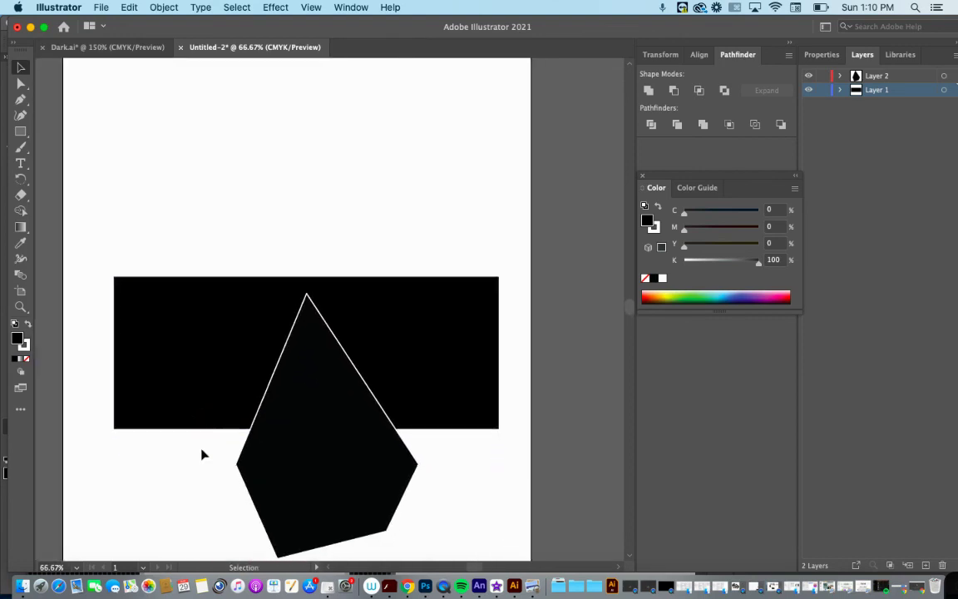
scroll(203, 455, down, 2)
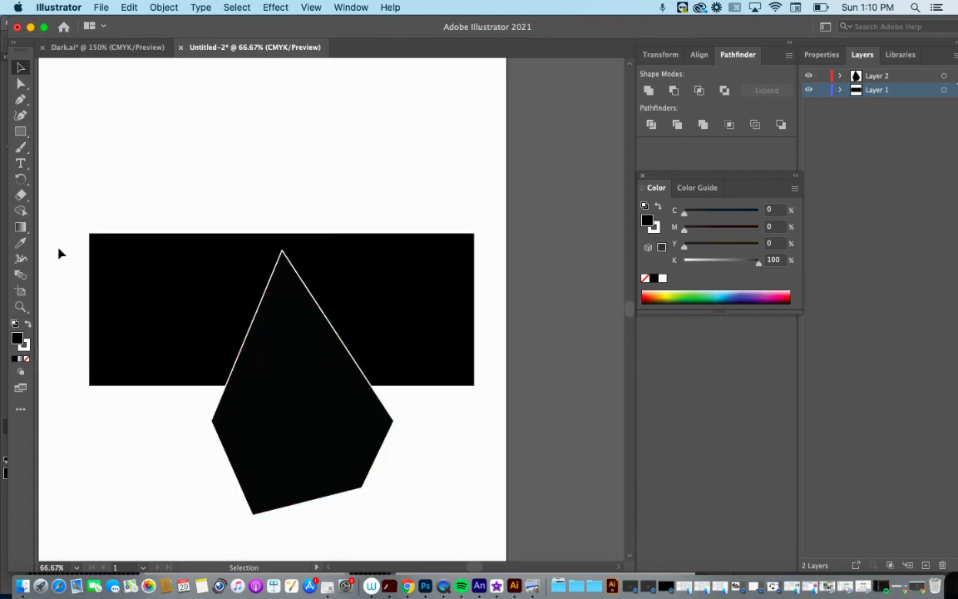
- Apply a linear gradient to the rectangle and make its right stop cyan
click(22, 228)
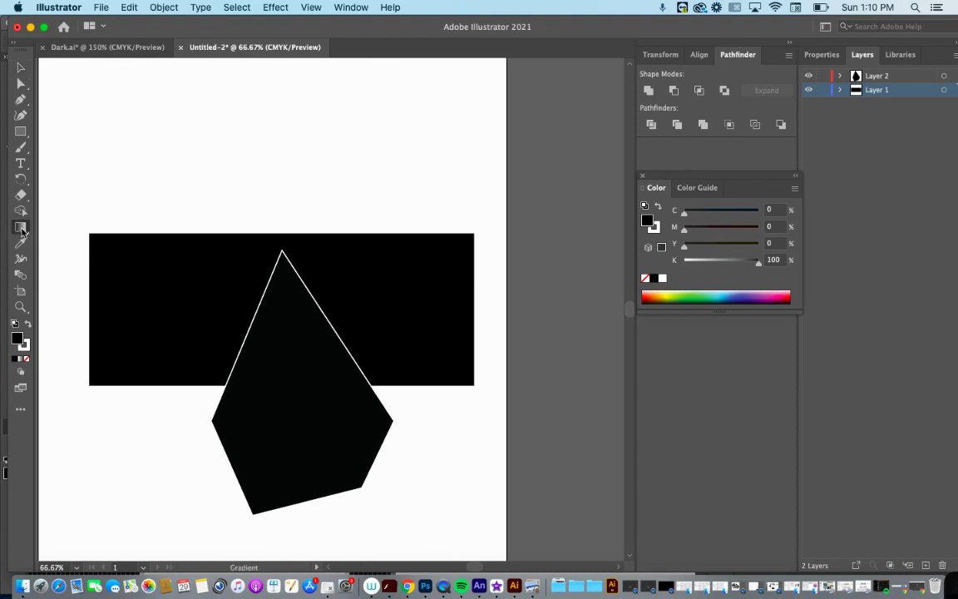
click(117, 280)
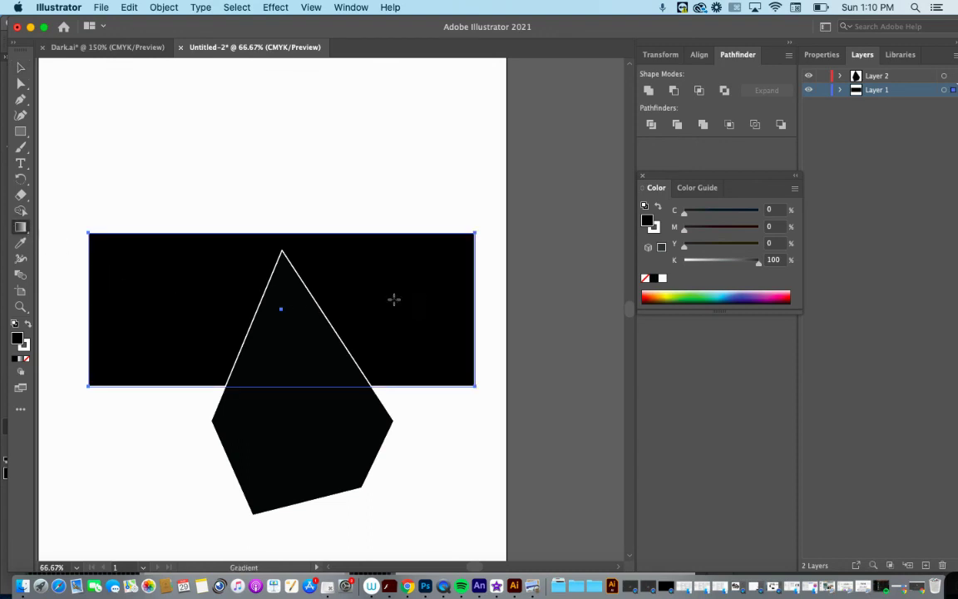
click(185, 295)
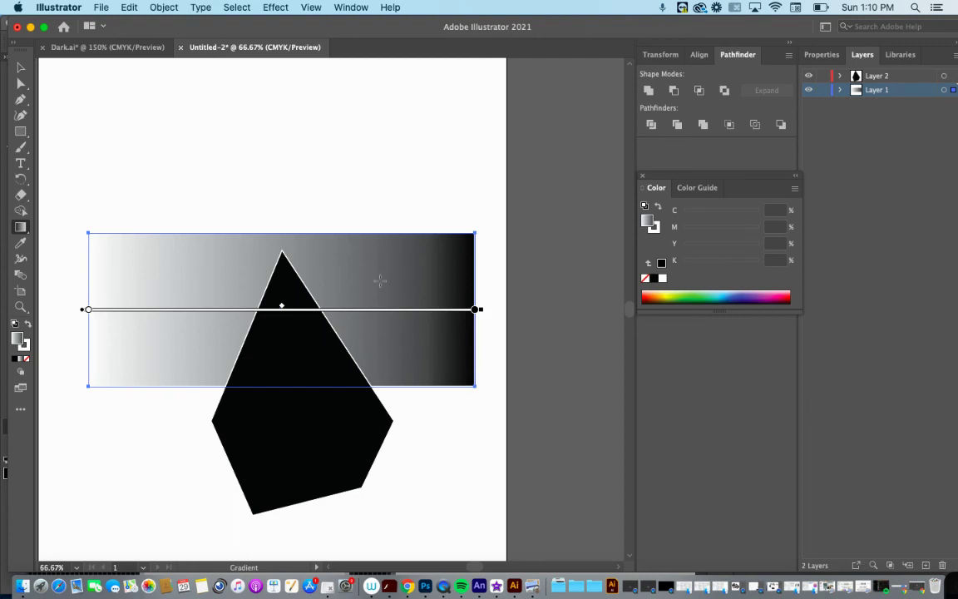
double_click(475, 310)
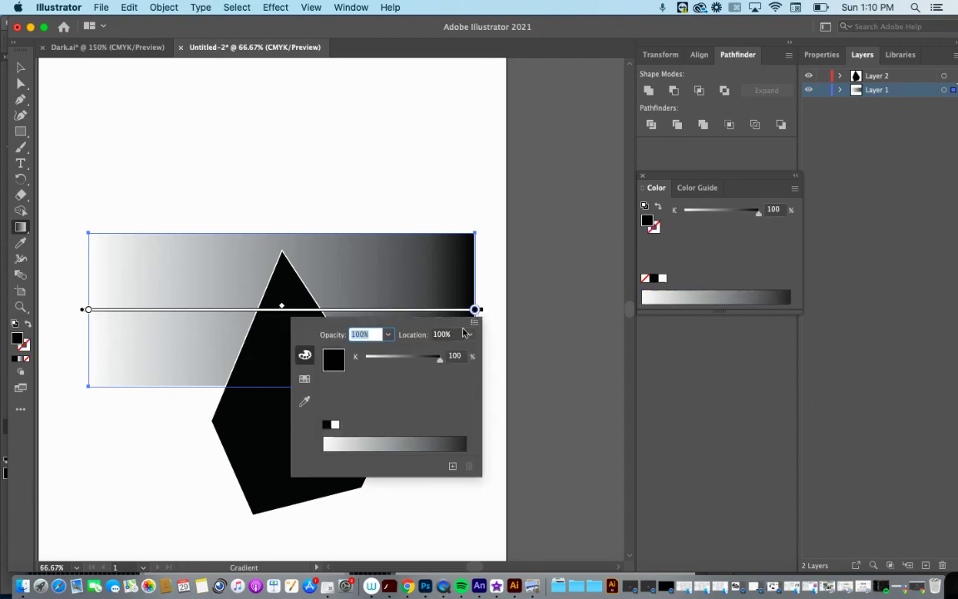
click(306, 379)
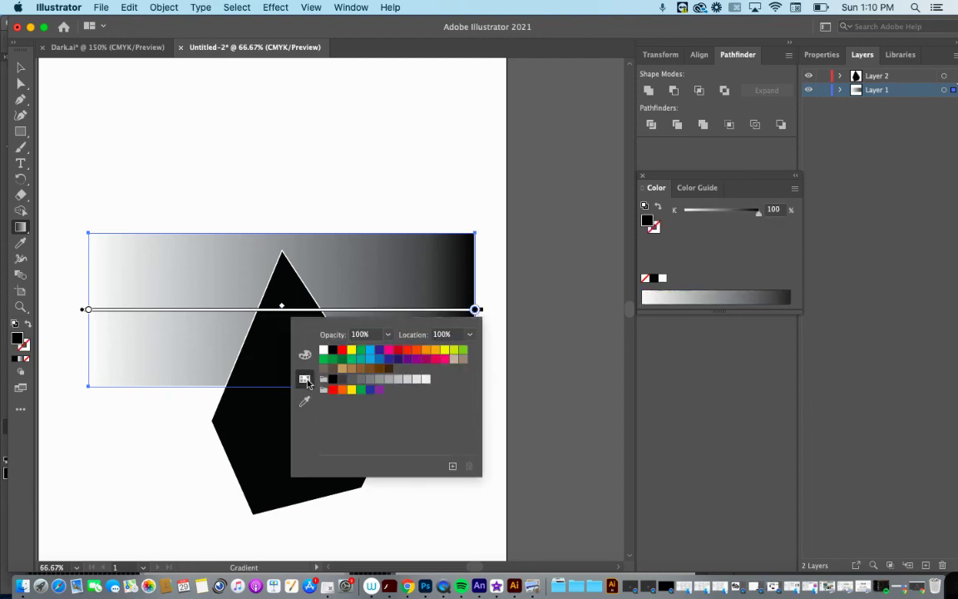
click(370, 349)
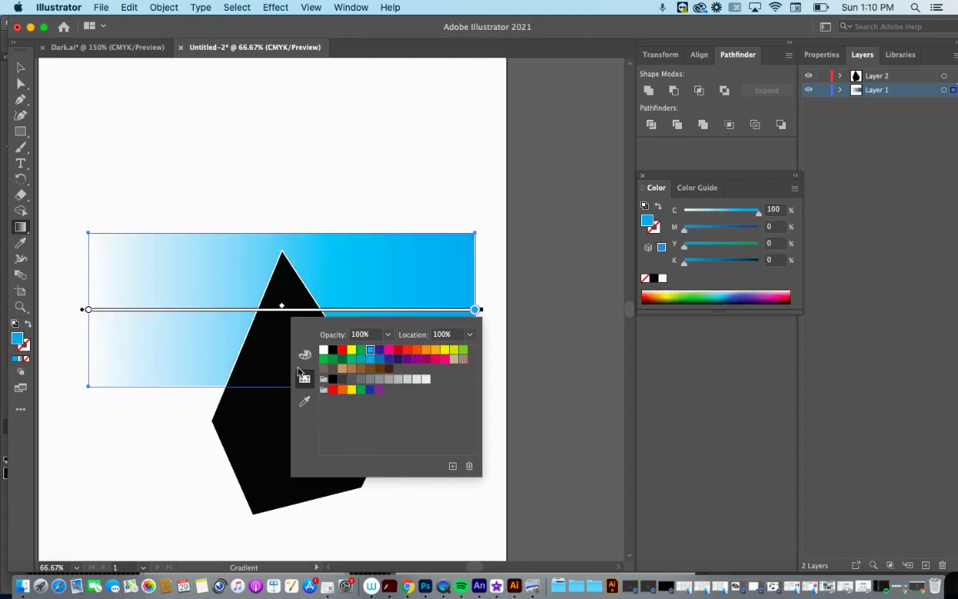
click(154, 318)
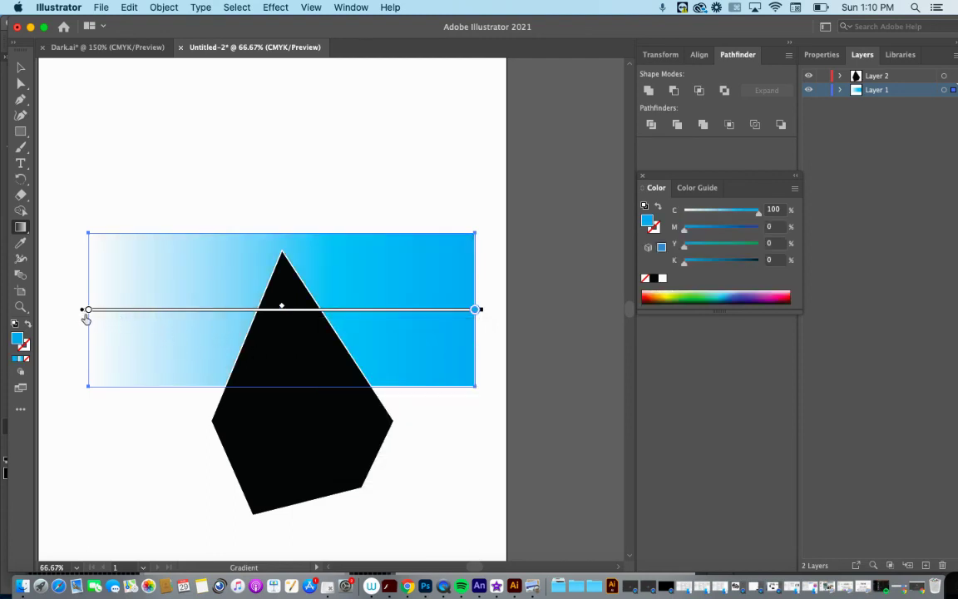
- Make the gradient's left stop yellow-green and deselect to view the finished fill
double_click(88, 310)
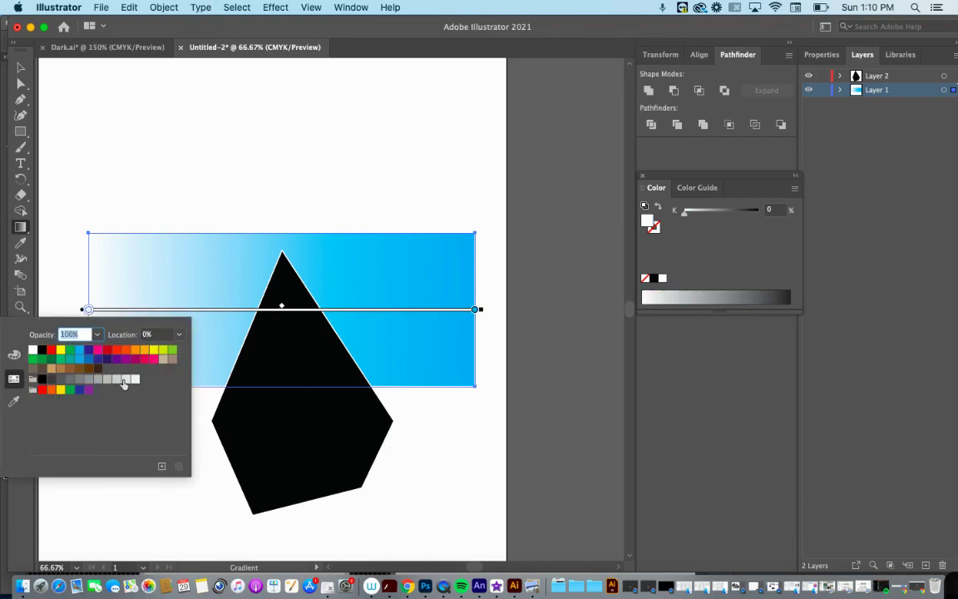
click(166, 355)
click(232, 168)
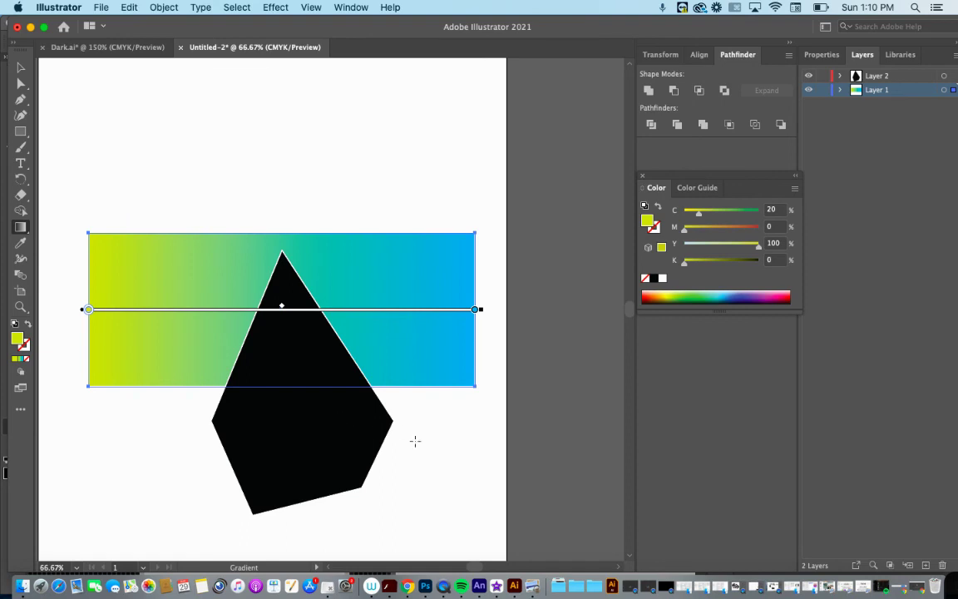
click(21, 66)
click(133, 147)
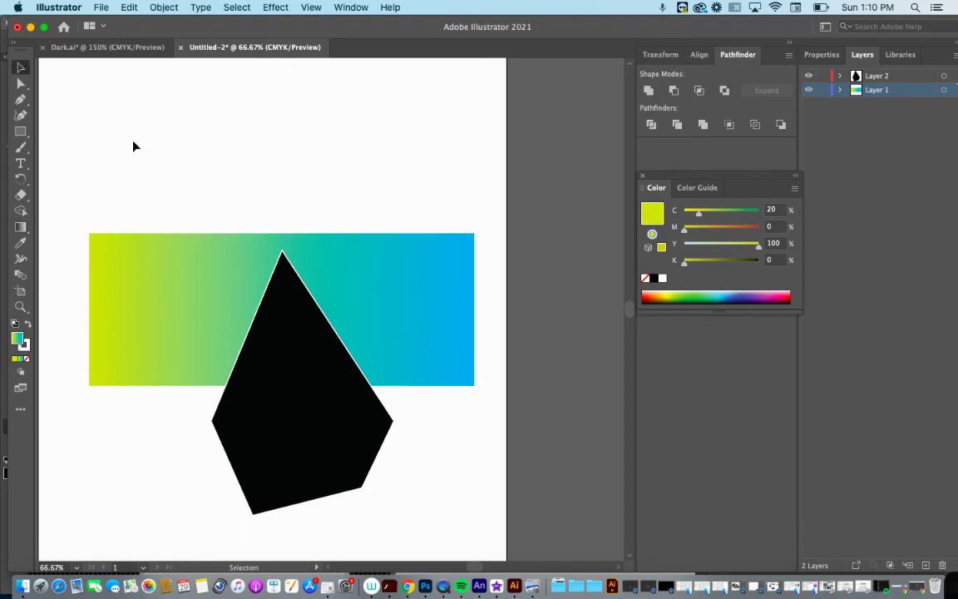